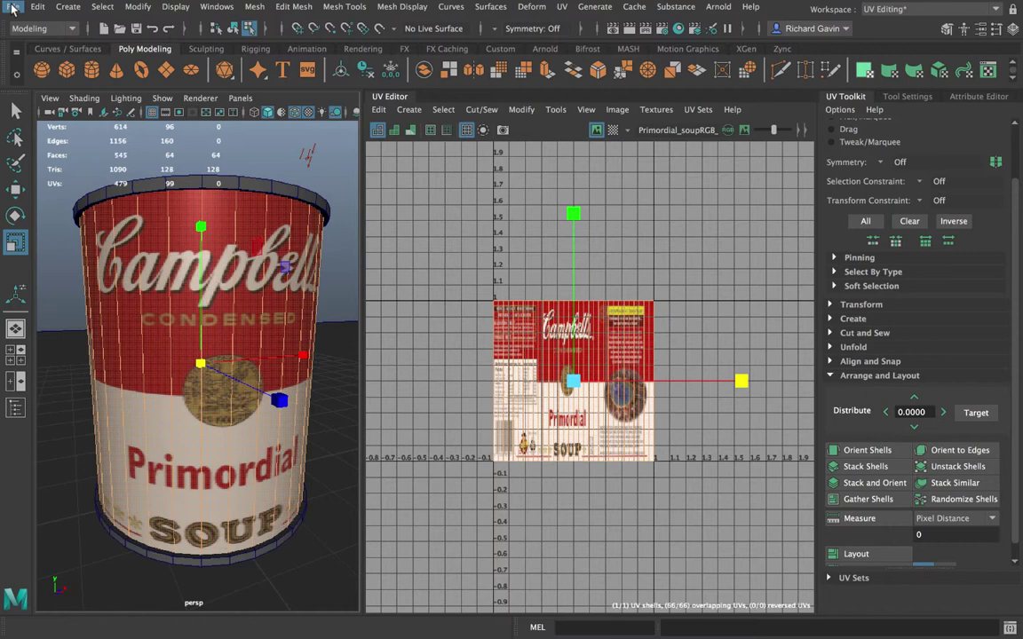
Step: Set the current project to the 03_maya_dice folder inside Short_UV_Practicals
click(12, 10)
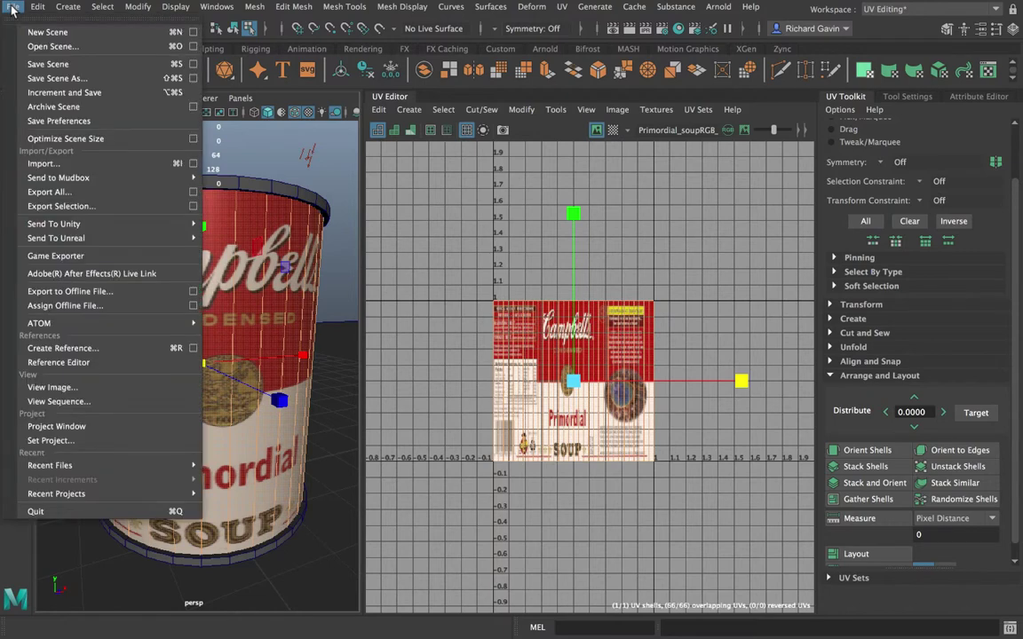
mouse_move(116, 463)
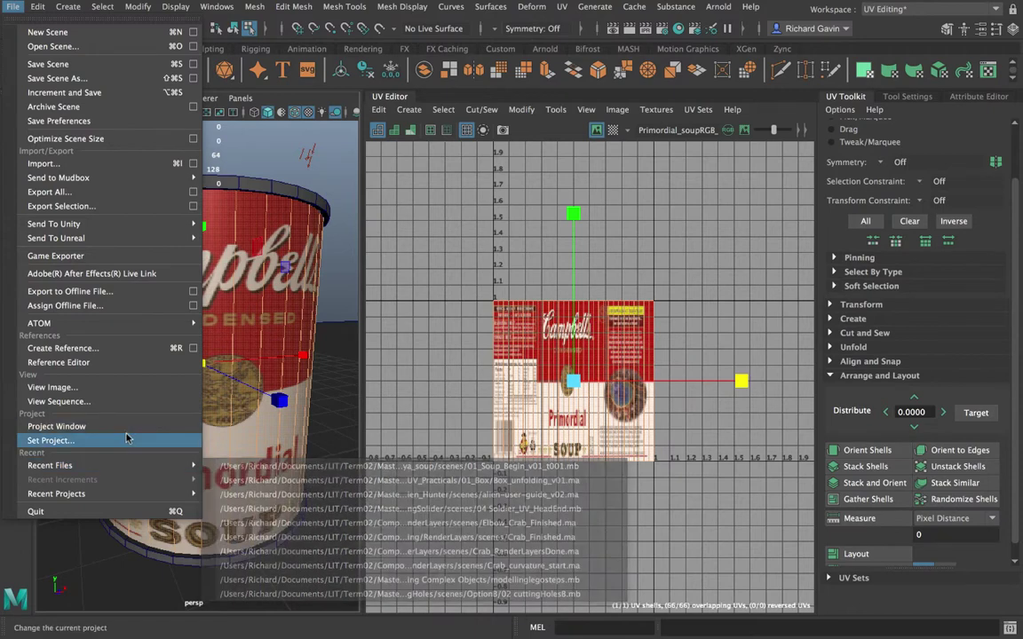
click(54, 440)
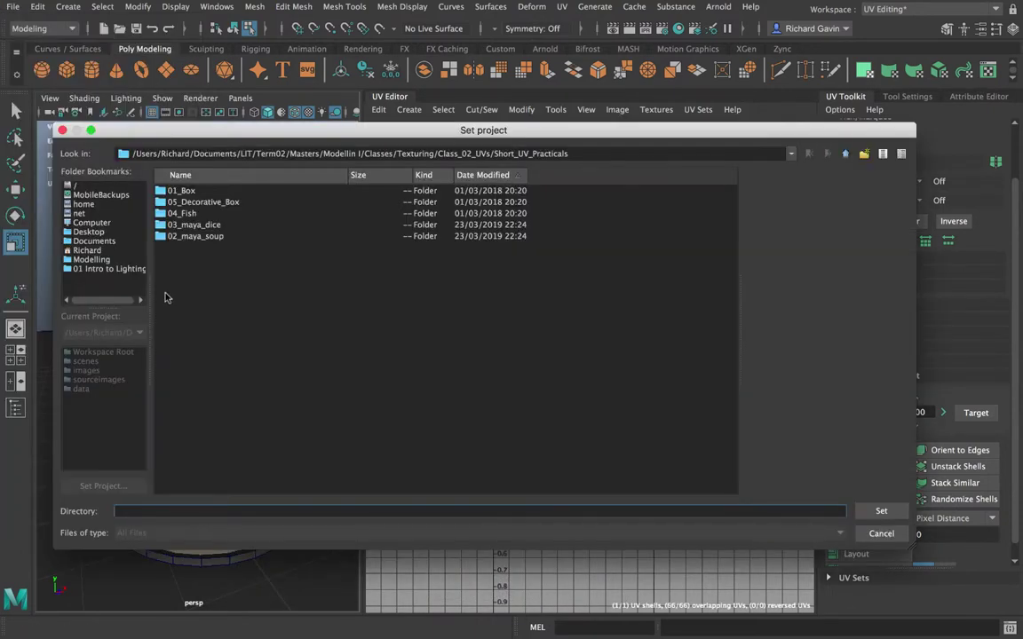
click(193, 227)
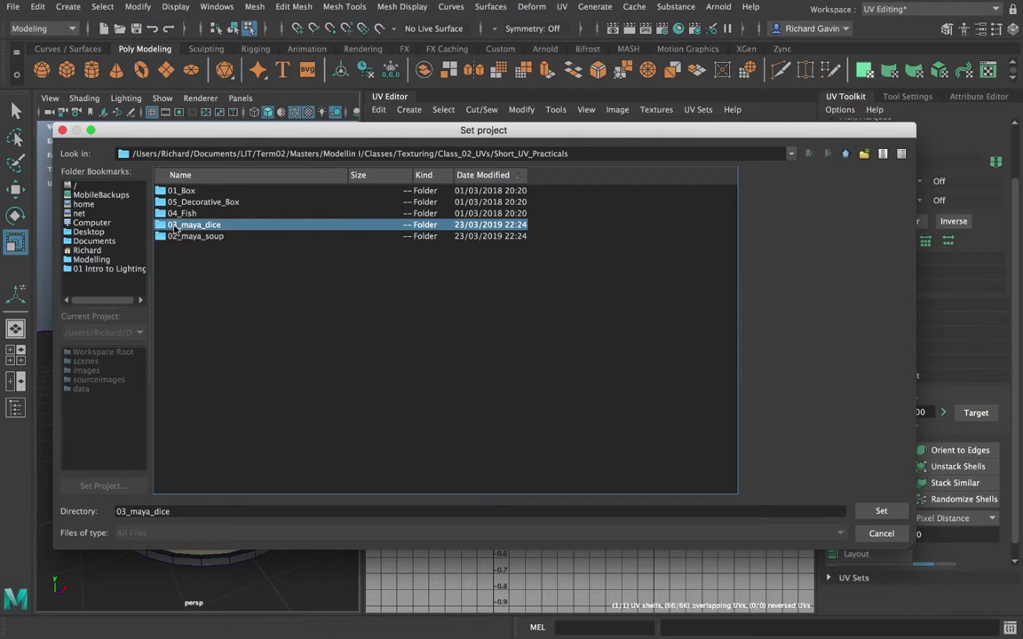
double_click(187, 227)
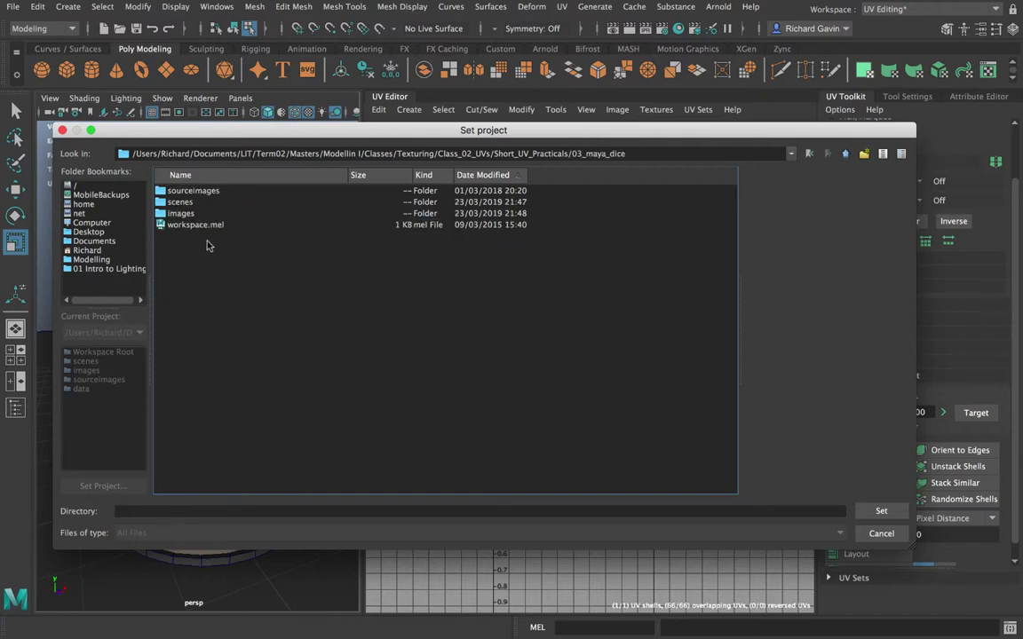
click(883, 511)
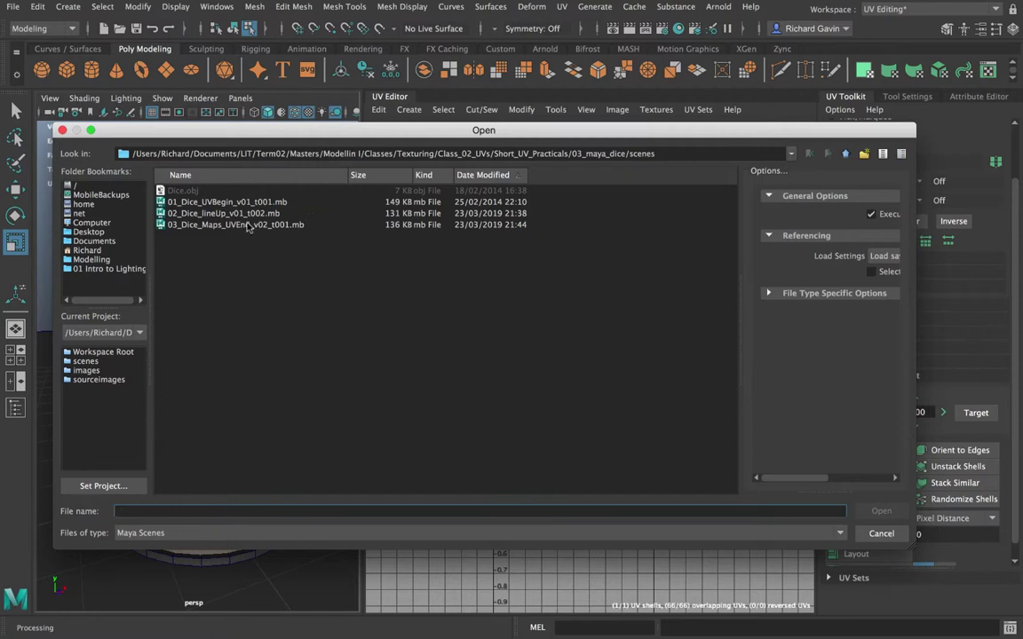
Step: Open the scene 01_Dice_UVBegin_v01_t001.mb and frame the selected Dice mesh in the perspective view
click(213, 201)
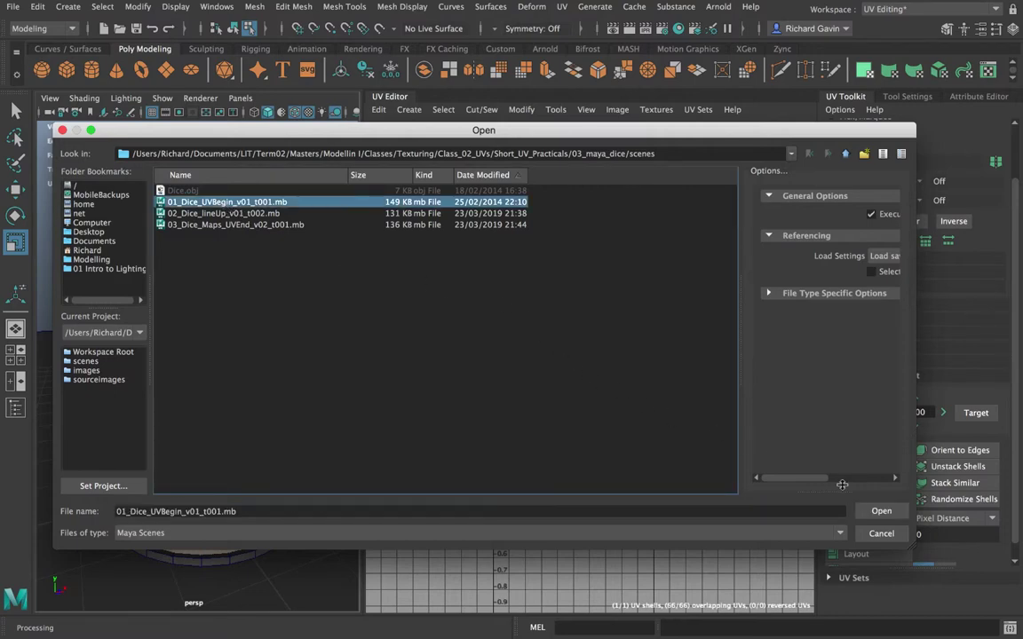
click(881, 511)
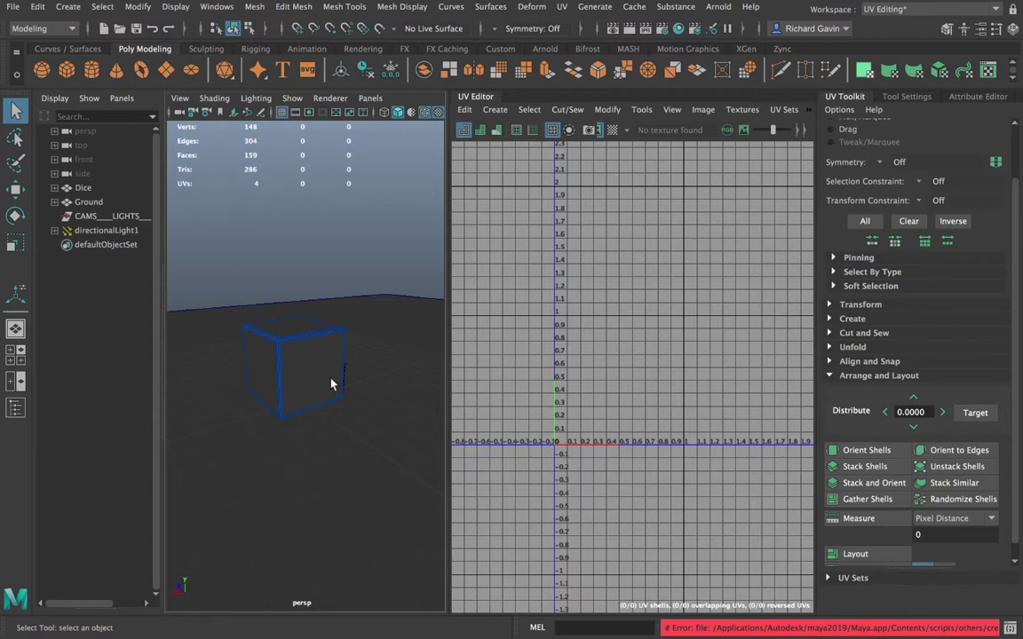
click(332, 383)
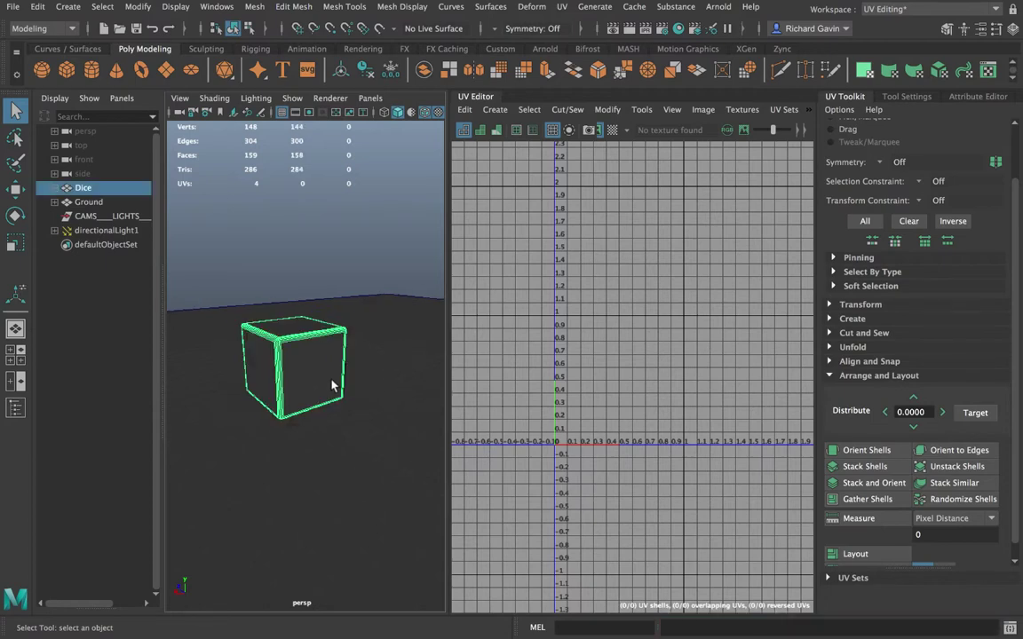
key(f)
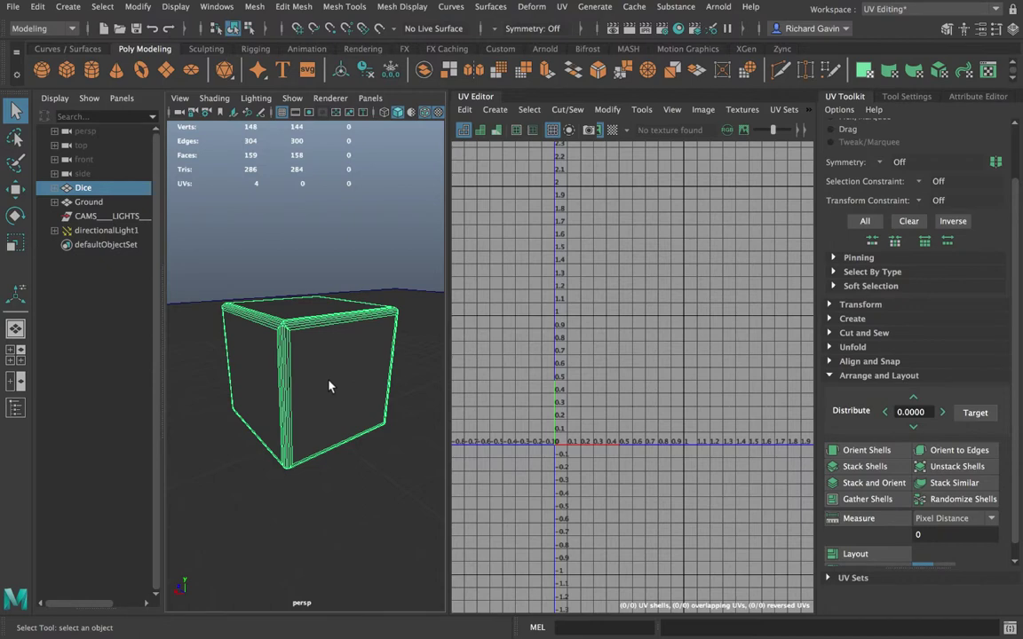
alt+drag(328, 388, 303, 359)
scroll(303, 359, up, 1)
scroll(300, 353, down, 1)
scroll(301, 354, up, 3)
scroll(298, 342, down, 2)
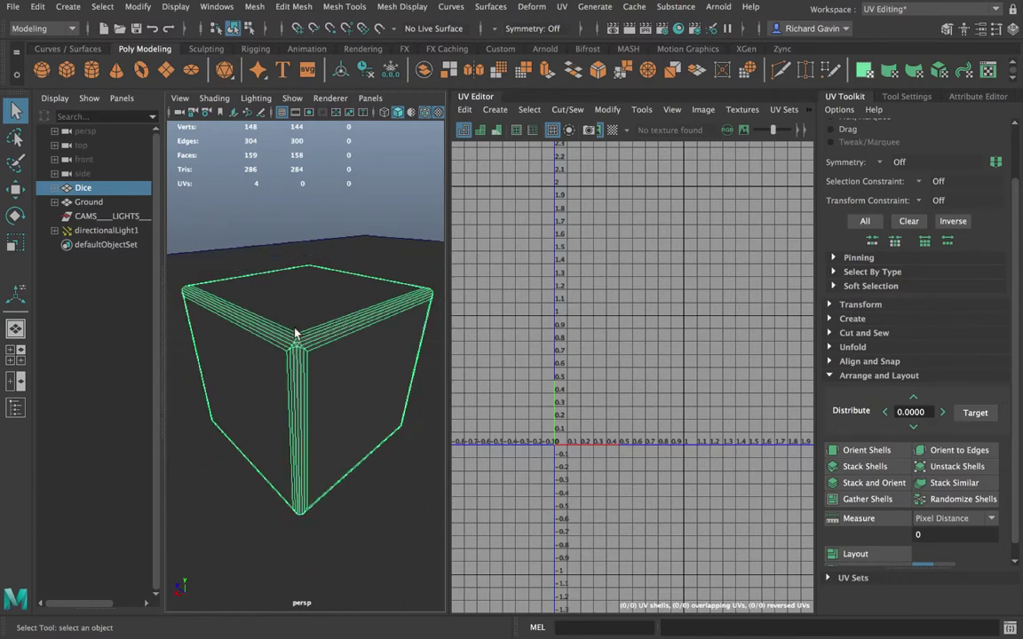
alt+drag(318, 368, 317, 344)
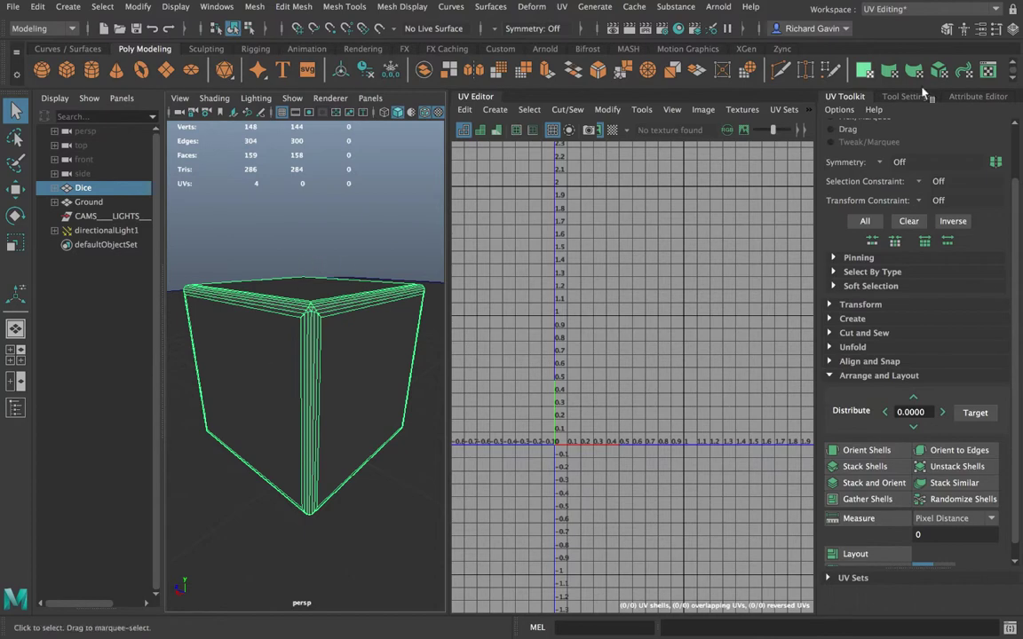
Step: Assign a new Blinn material to the Dice mesh, with its attributes open for editing
click(978, 95)
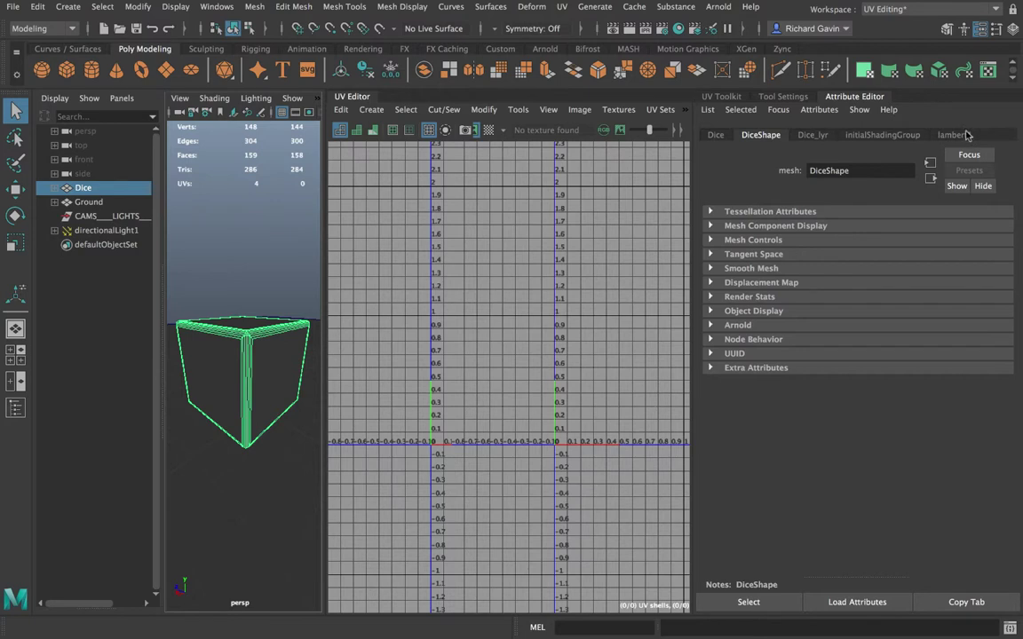
click(360, 49)
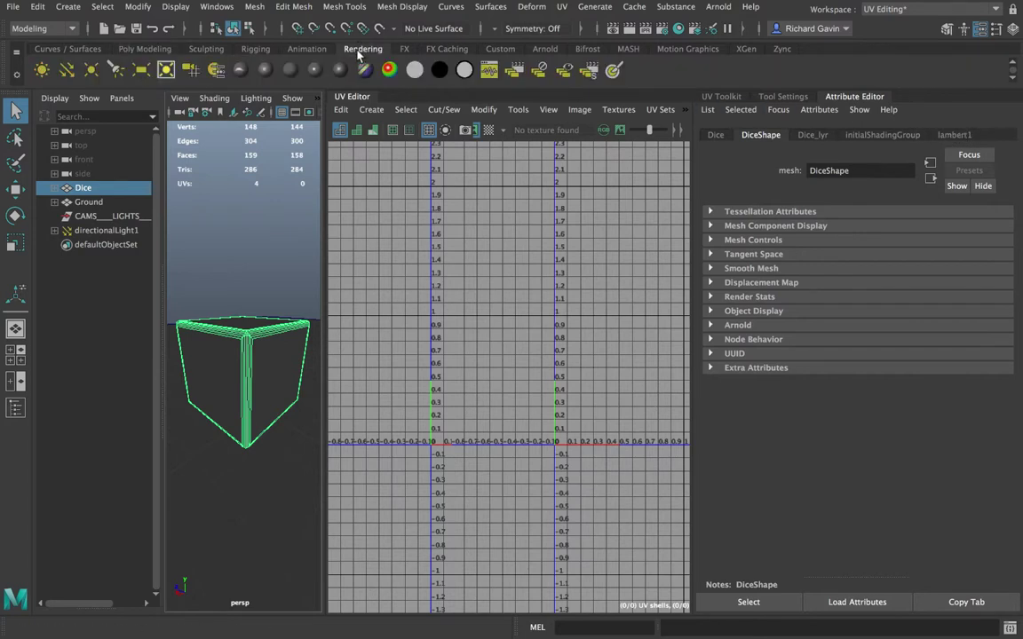
click(266, 72)
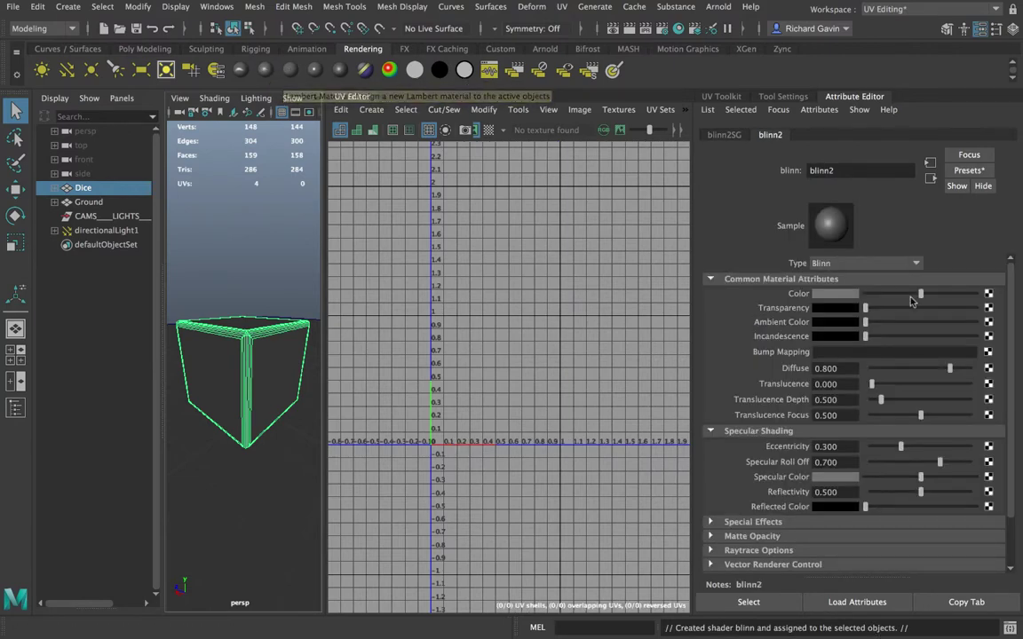
Step: Map a File texture to the Blinn material's Color and load dice_diffuse.tif from sourceimages as its image
click(988, 294)
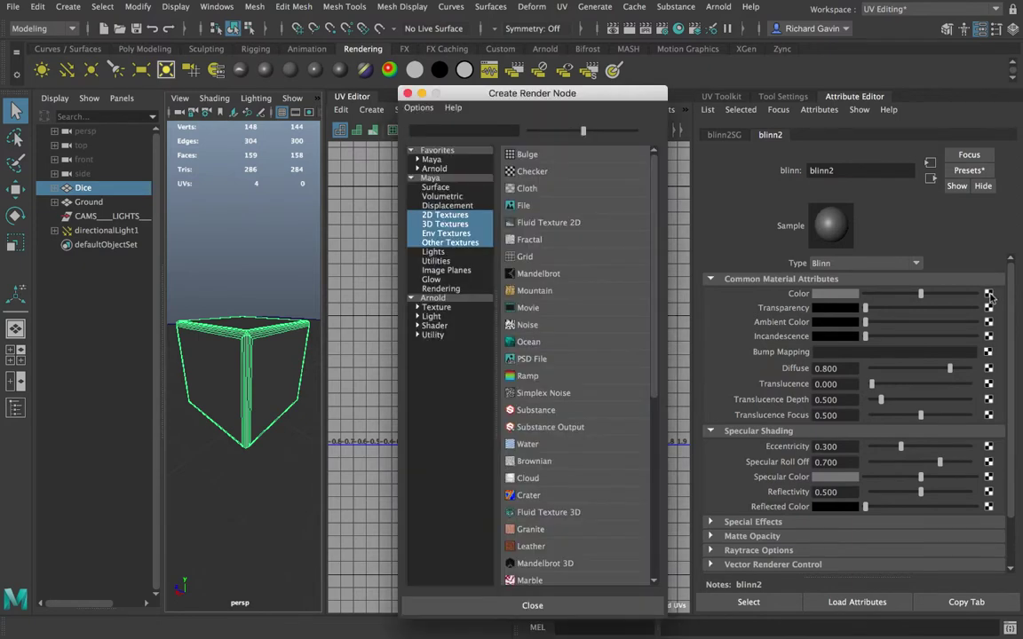
click(523, 206)
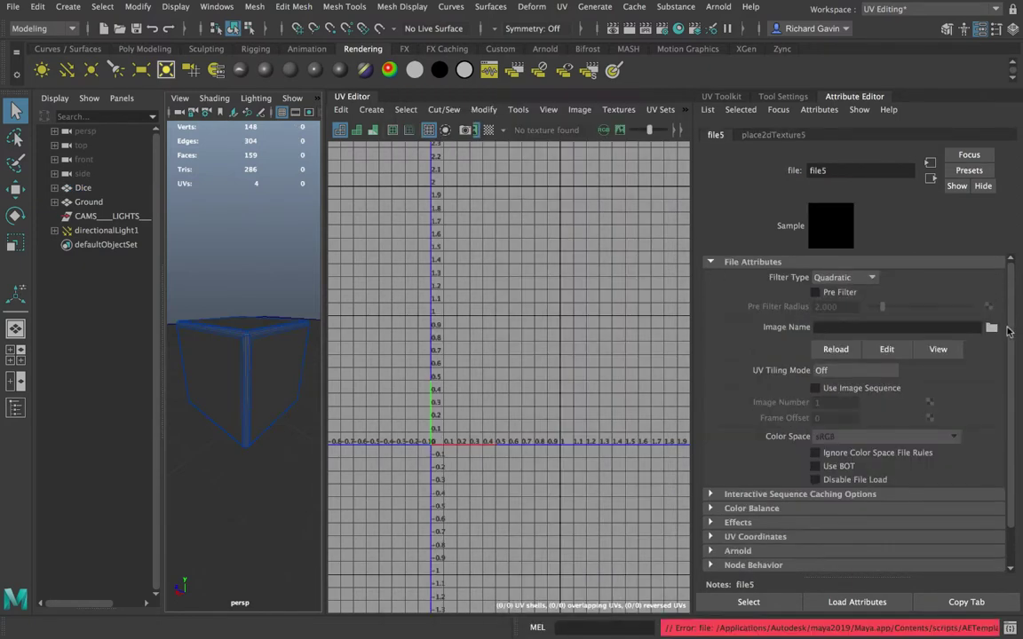
click(991, 328)
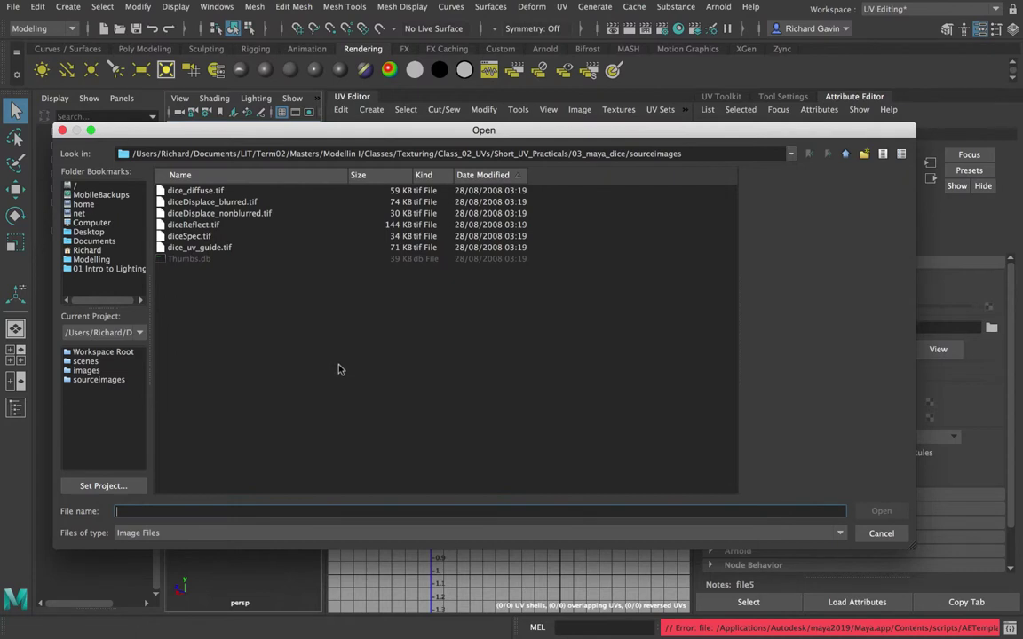
click(196, 190)
click(182, 175)
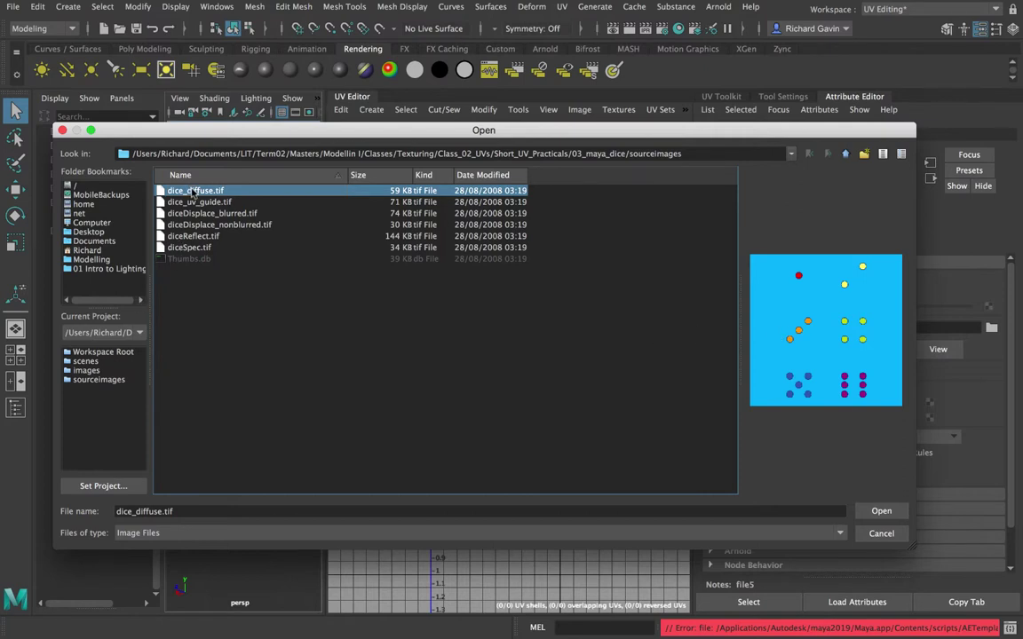
click(882, 511)
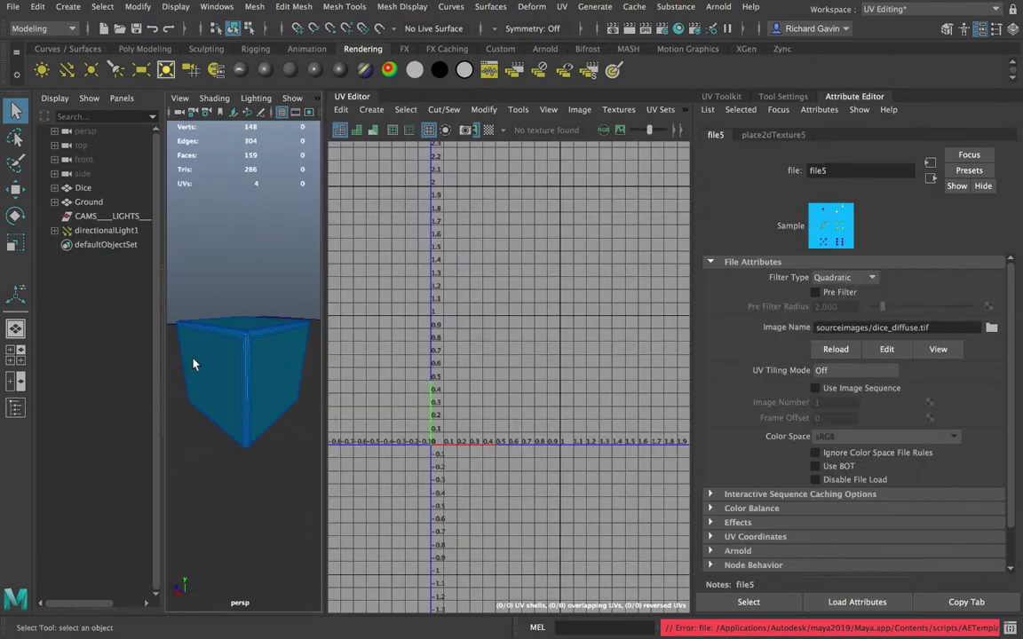
Step: Select the dice to display its texture in the UV Editor and reset the UV Editing workspace to its default layout
click(256, 362)
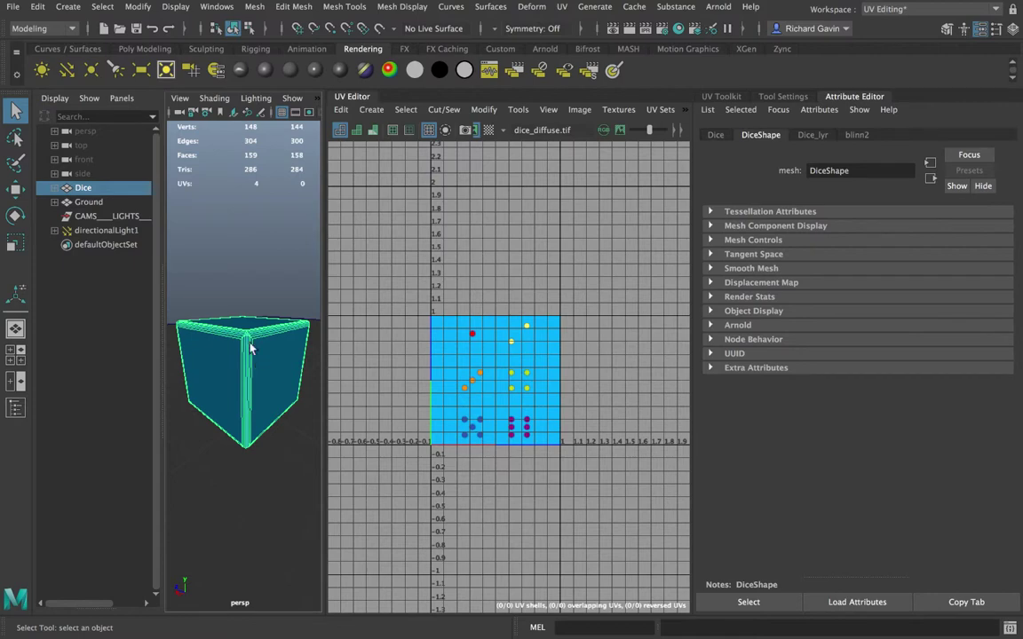
scroll(537, 397, up, 1)
scroll(535, 394, up, 1)
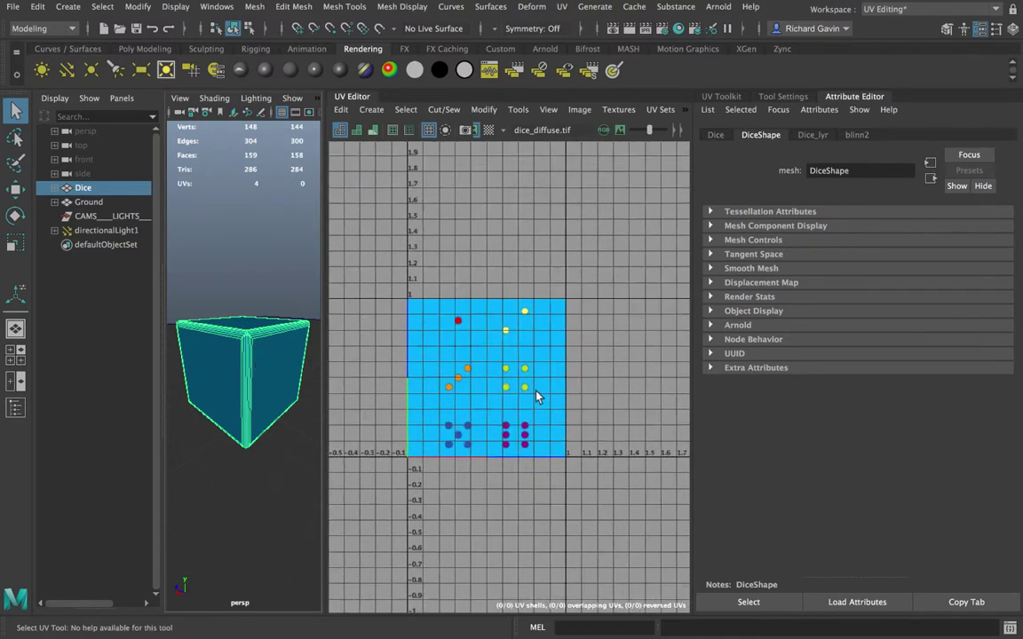
scroll(542, 368, up, 1)
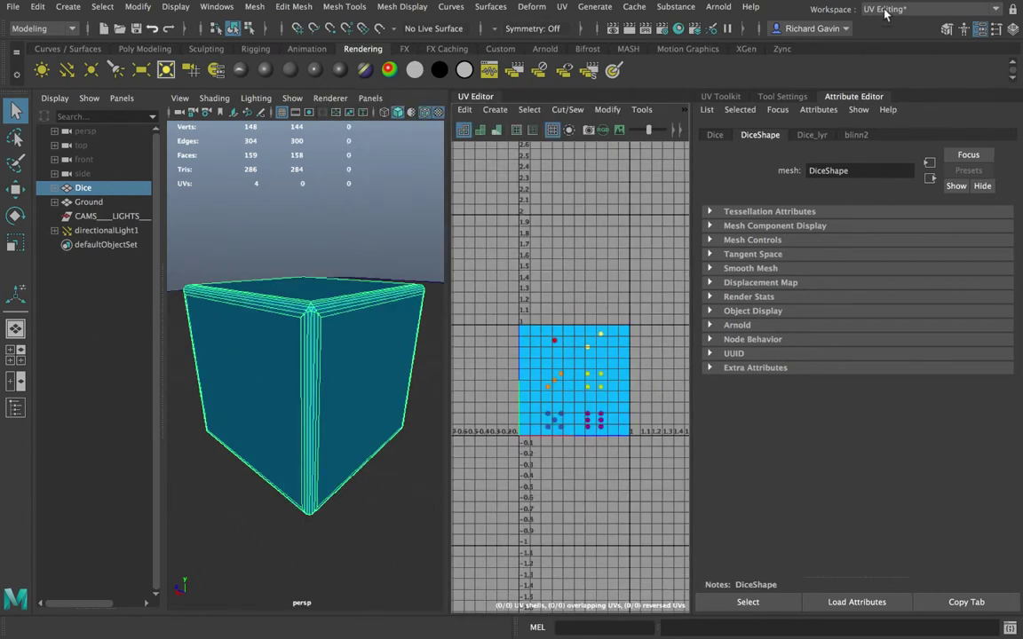
click(928, 9)
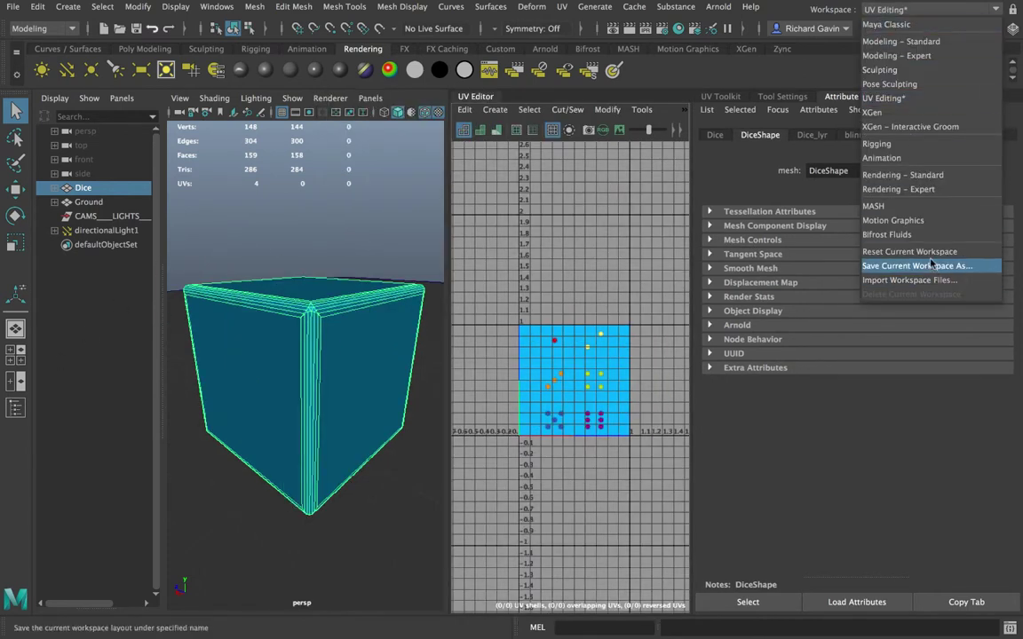
click(931, 252)
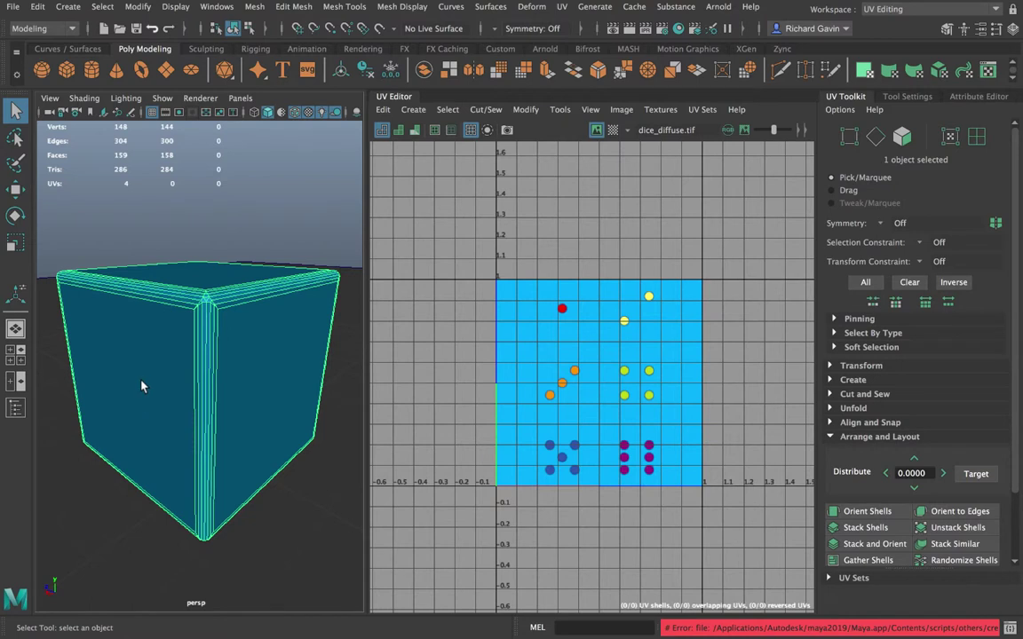
Step: Apply an Automatic UV projection to the dice with 6 planes, optimized for fewer pieces and laid out into a square
scroll(141, 380, down, 3)
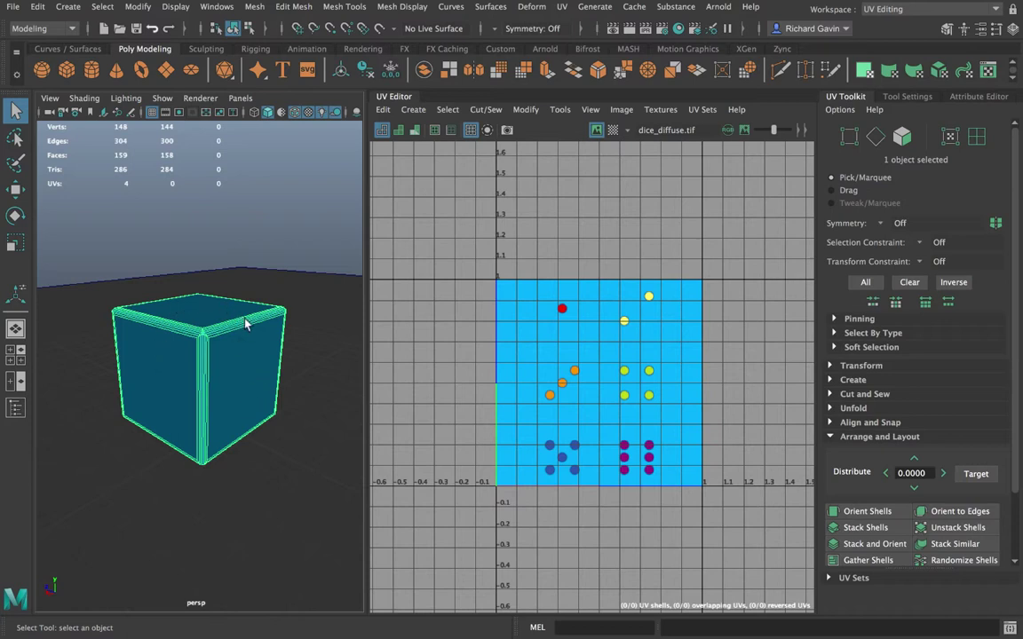
click(414, 109)
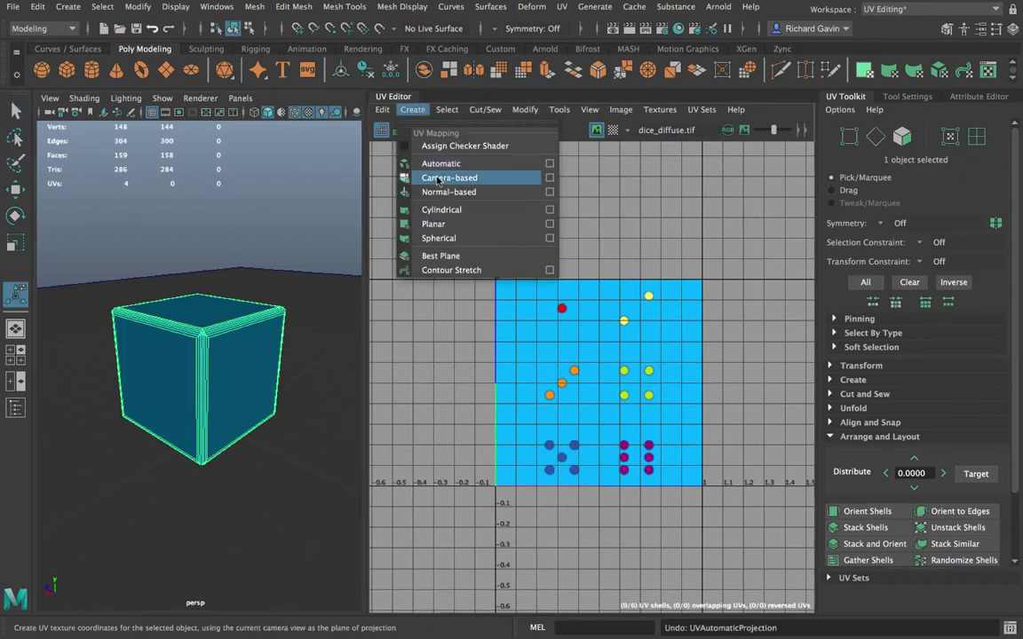
click(550, 164)
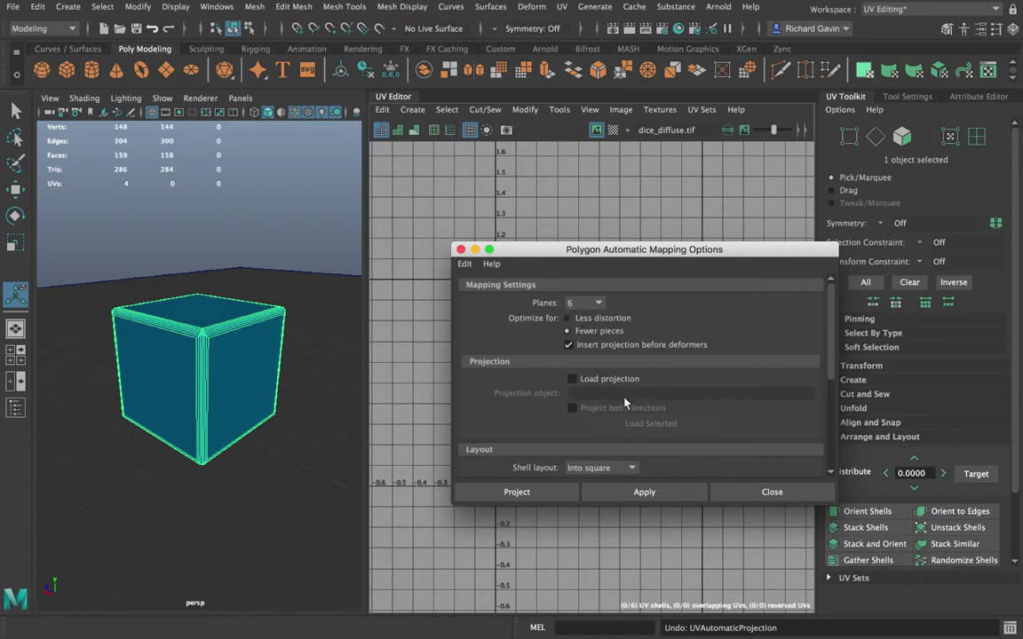
click(644, 492)
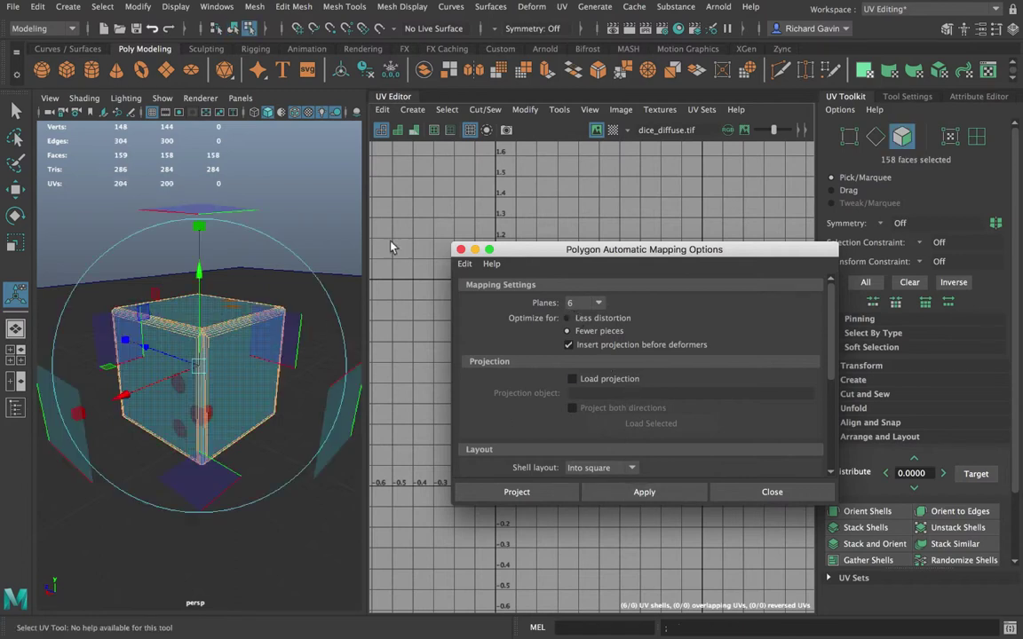
click(460, 250)
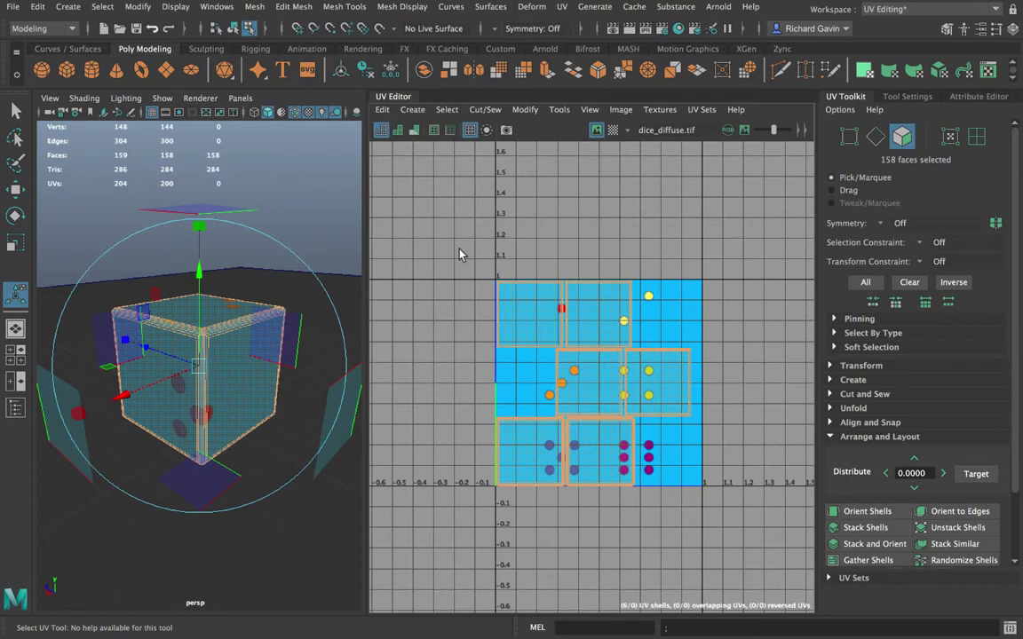
click(418, 110)
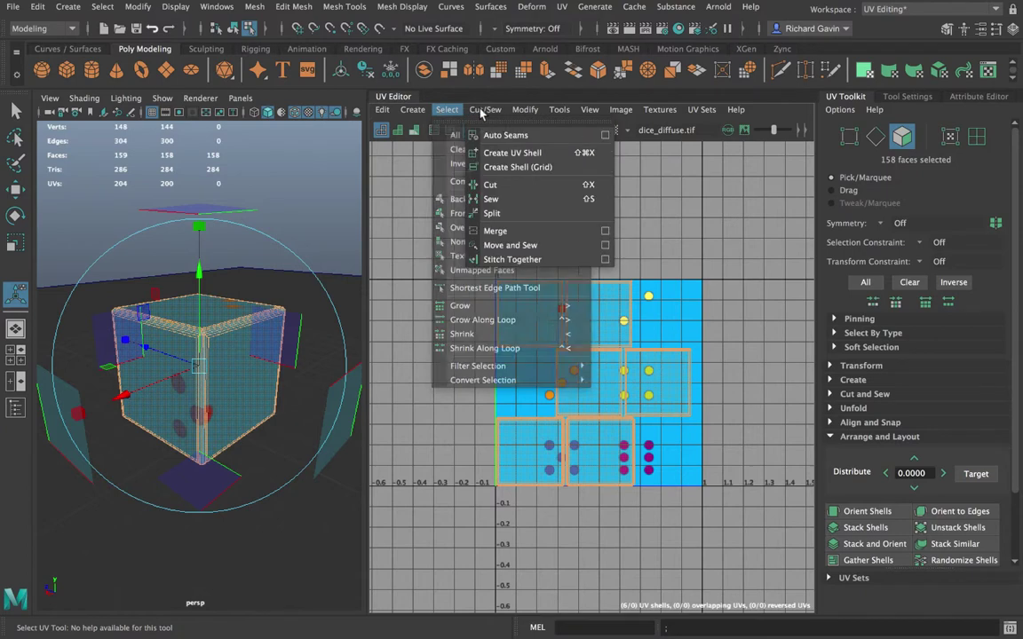
mouse_move(586, 110)
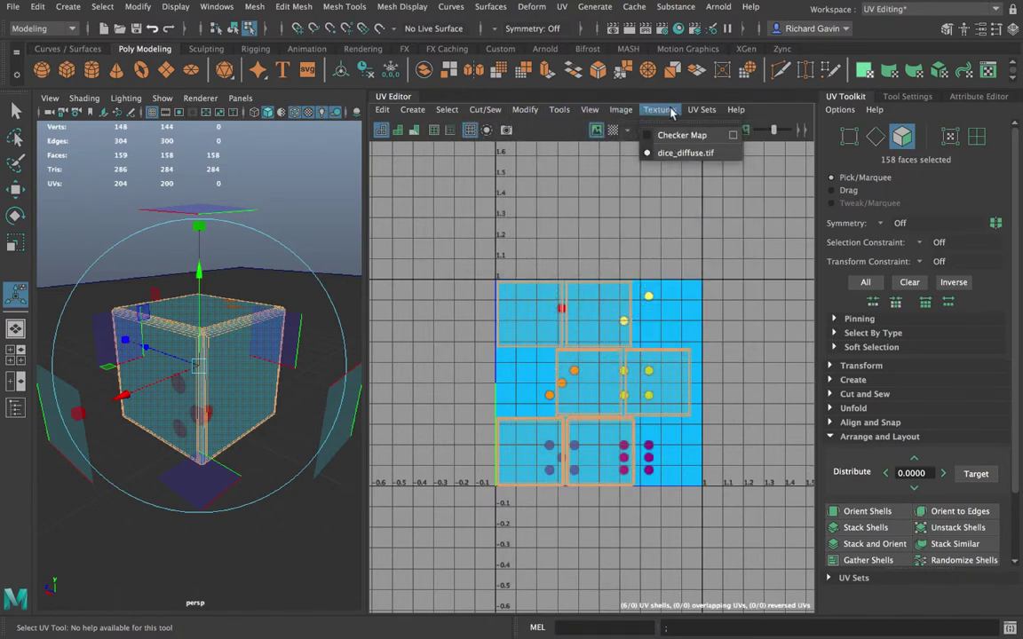
click(758, 113)
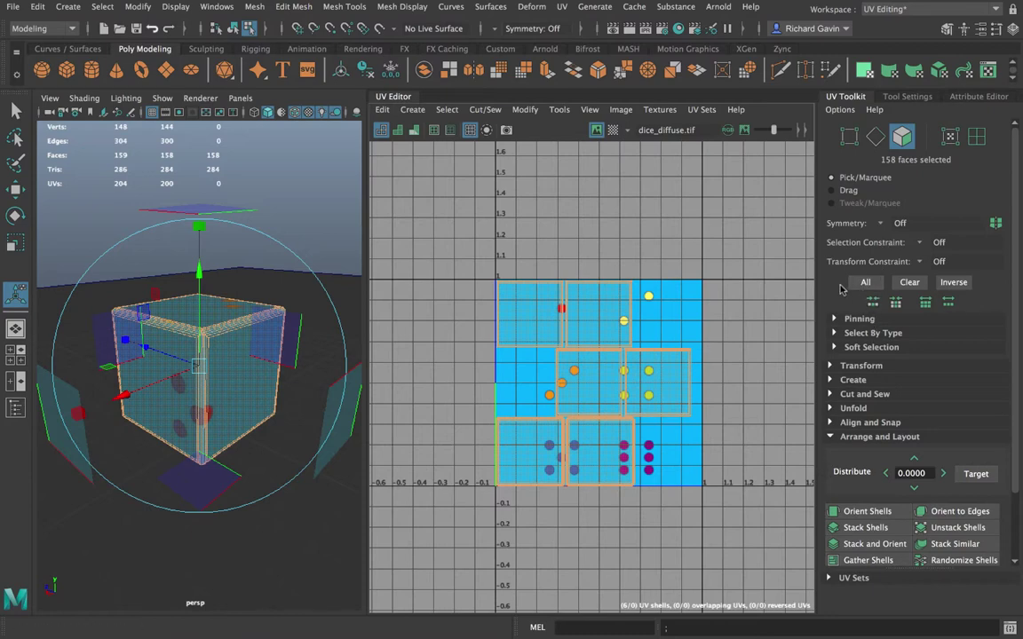
Step: Collapse the Arrange and Layout options and switch component selection to edges and back to faces
click(831, 436)
click(831, 379)
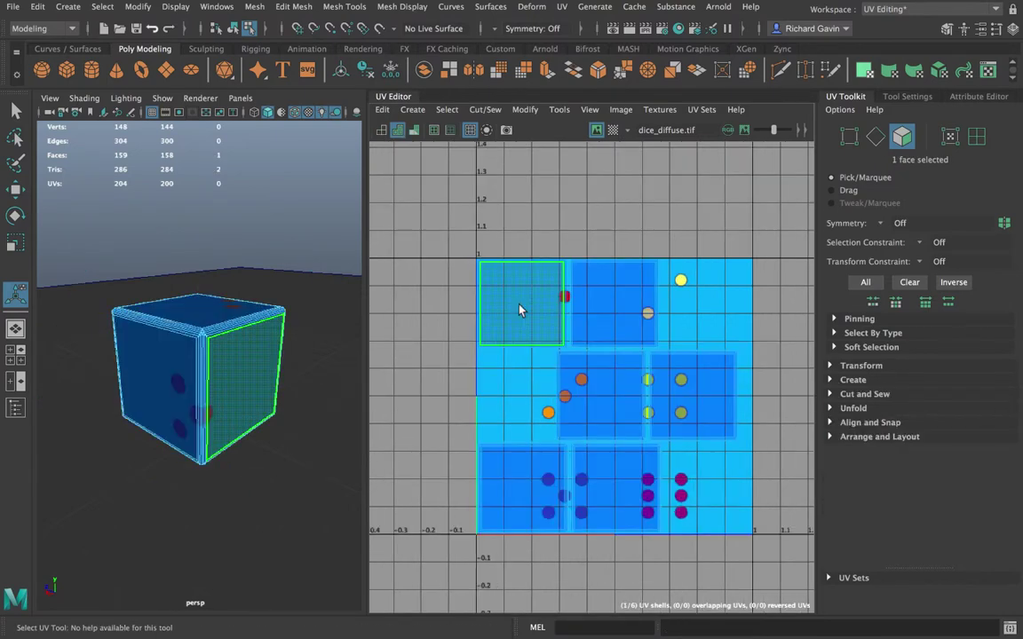
key(F10)
key(F11)
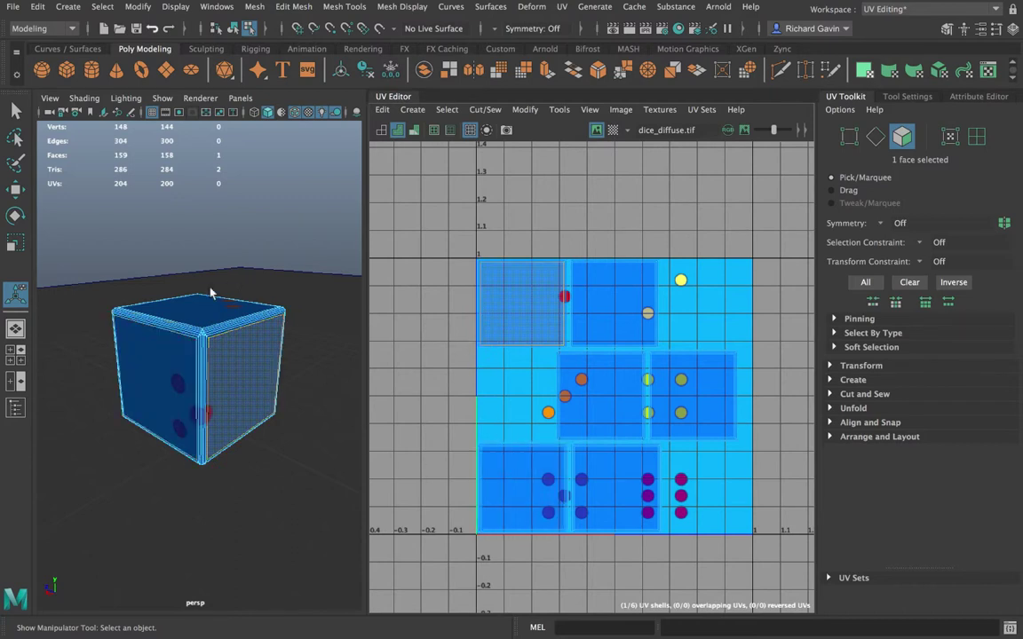
Step: Examine the dice's bevelled edges and the texture placement on its faces from several angles and distances
alt+drag(176, 338, 196, 351)
scroll(195, 350, down, 3)
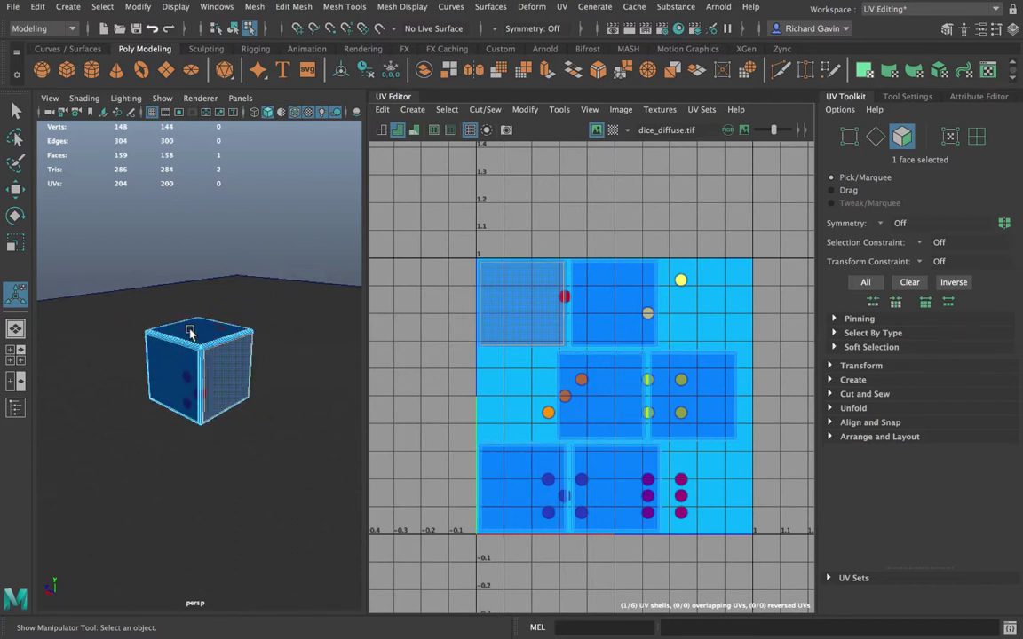
scroll(208, 360, up, 2)
scroll(208, 361, up, 6)
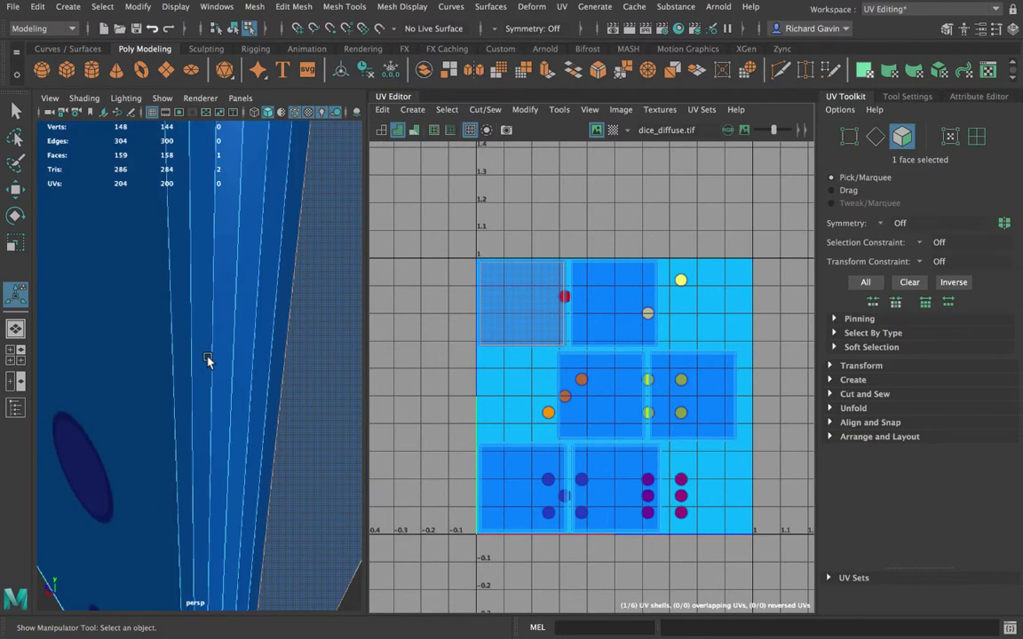
scroll(229, 359, down, 4)
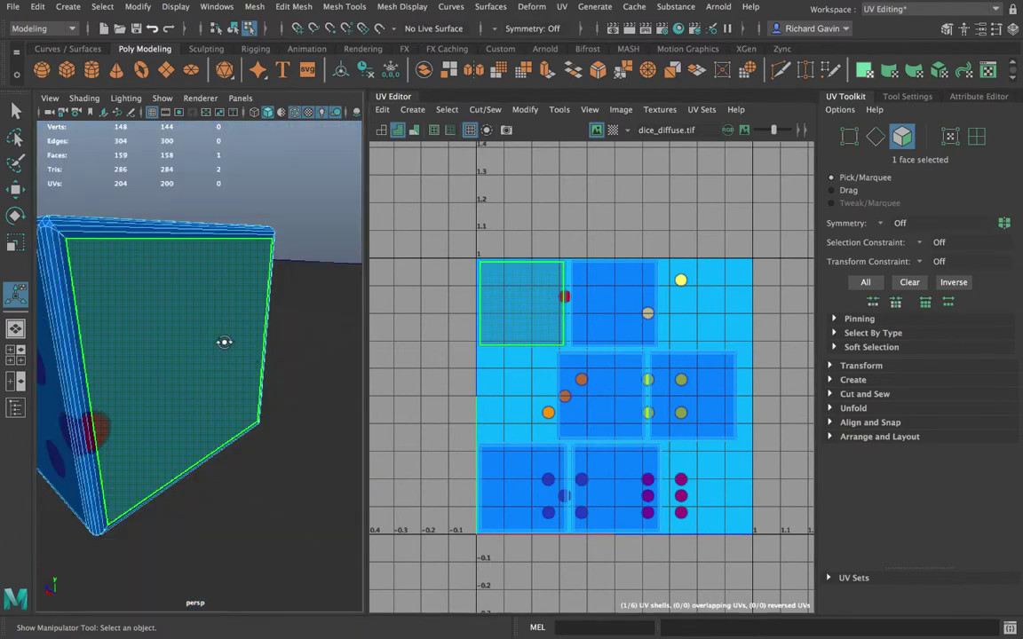
scroll(225, 342, down, 3)
alt+drag(221, 368, 267, 355)
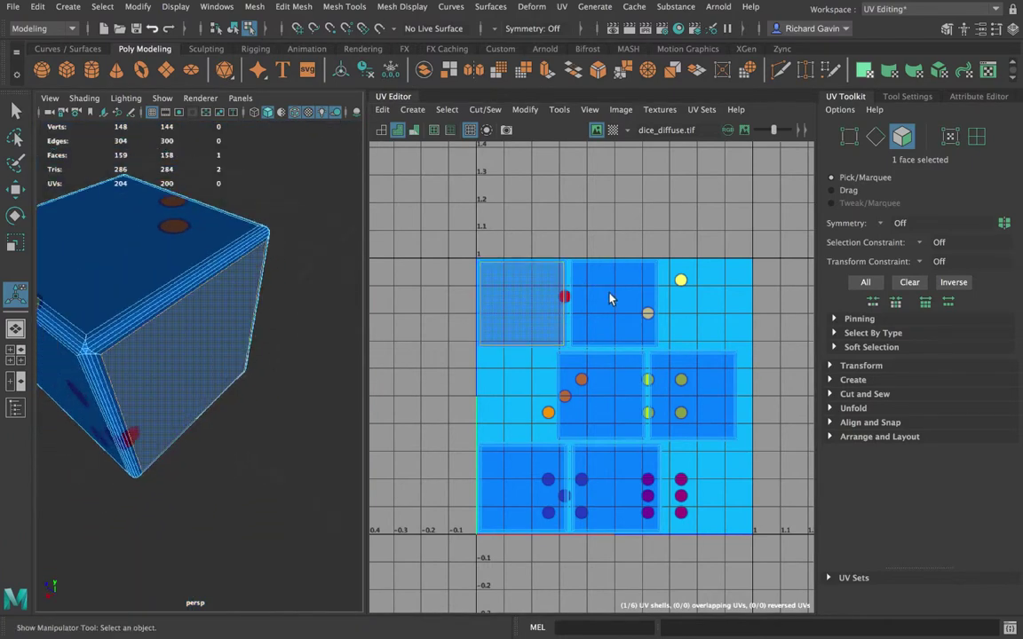
Step: Switch to UV shell selection and move the upper-middle UV shell over the two-dot pattern of the texture
right_drag(609, 299, 554, 274)
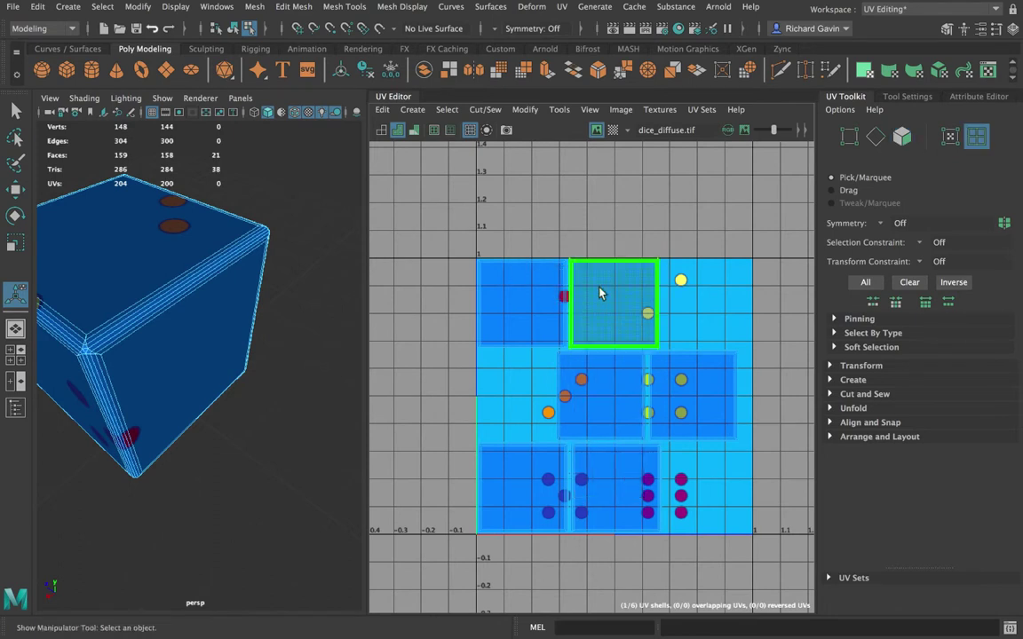
click(609, 297)
key(w)
drag(615, 303, 678, 308)
Step: Move the upper-left UV shell over the red single dot and fine-tune it so the dot sits at its centre
click(532, 303)
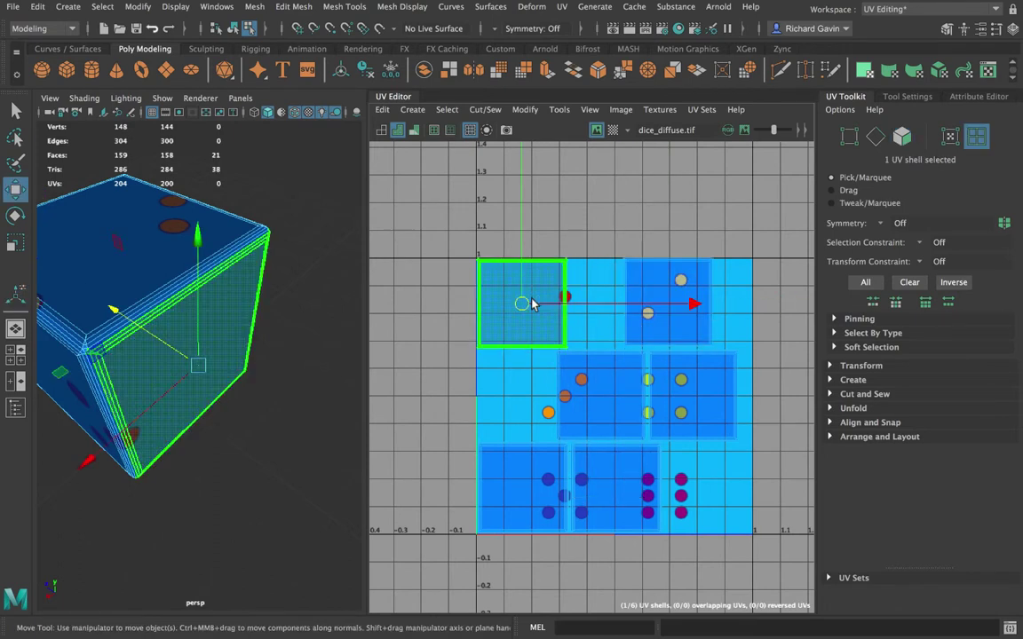
drag(520, 301, 565, 299)
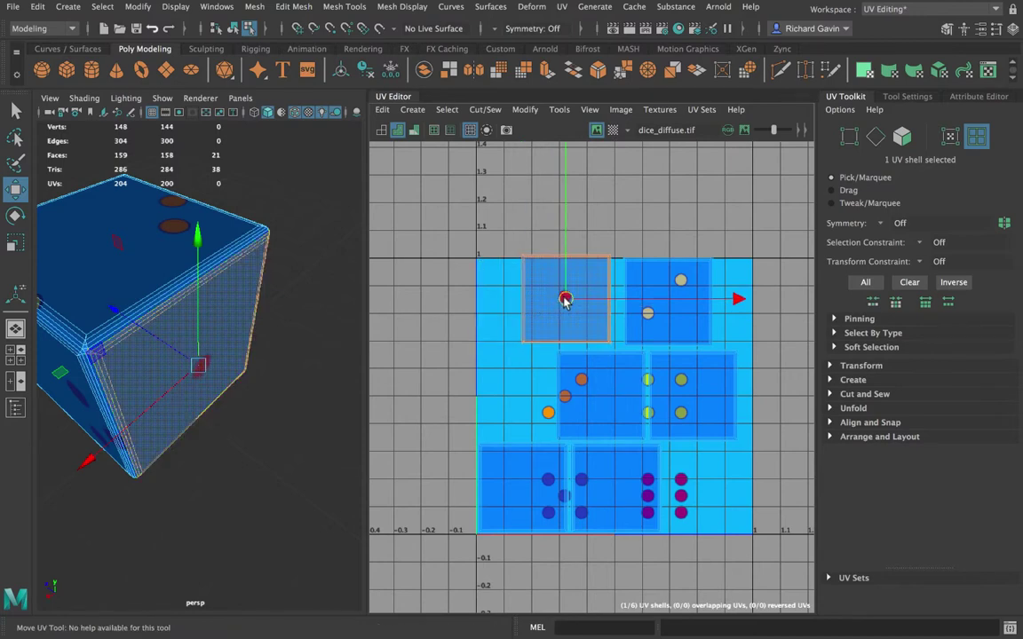
alt+drag(277, 333, 253, 291)
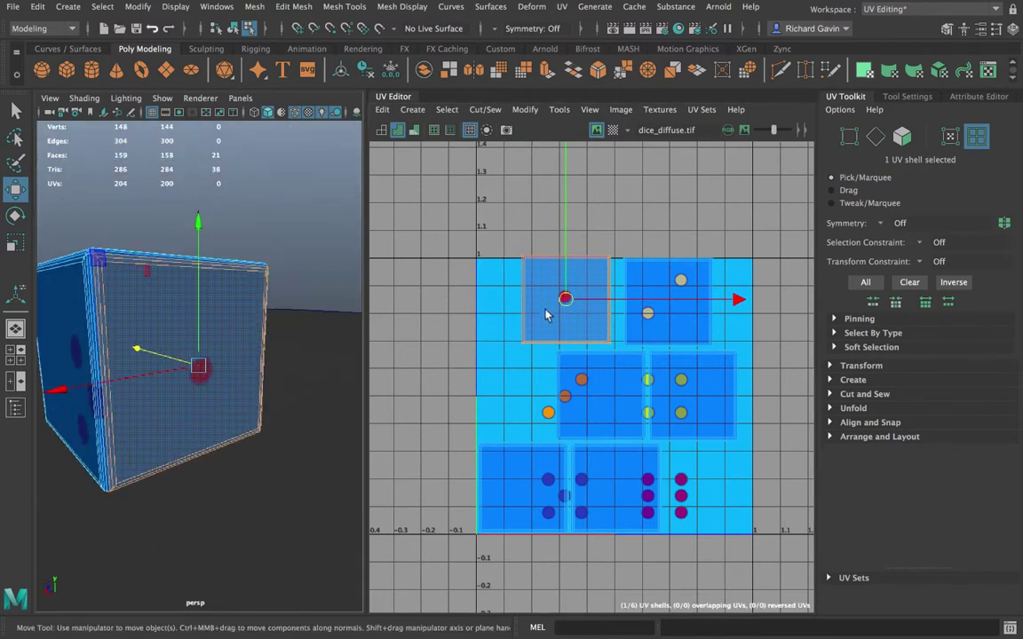
drag(569, 303, 563, 297)
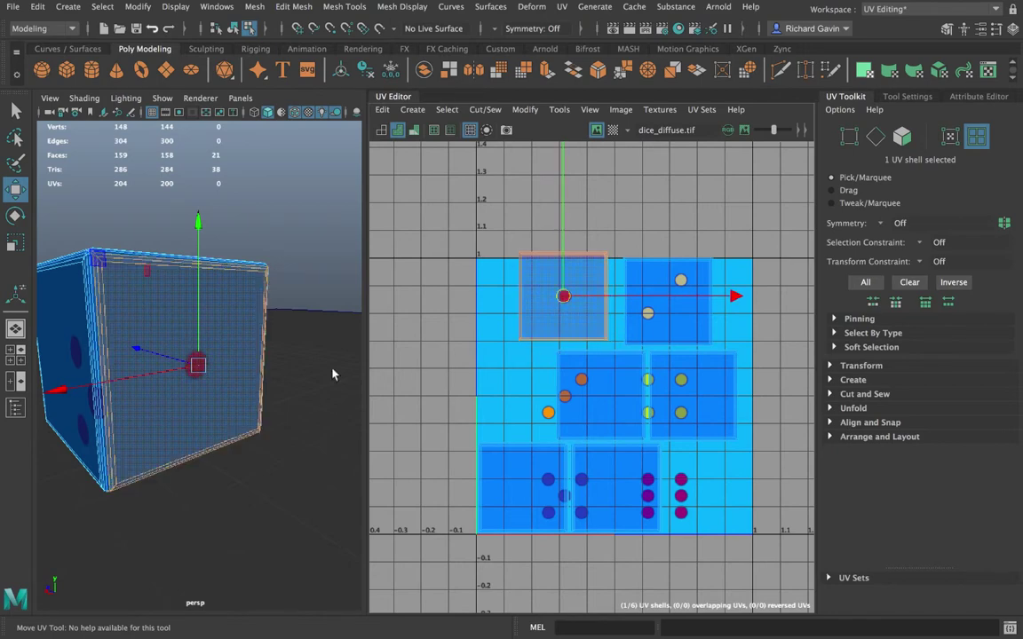
Step: Move the two middle-row UV shells so they are centred over the three-dot and four-dot patterns
click(605, 401)
drag(605, 400, 569, 403)
click(689, 404)
drag(689, 404, 662, 397)
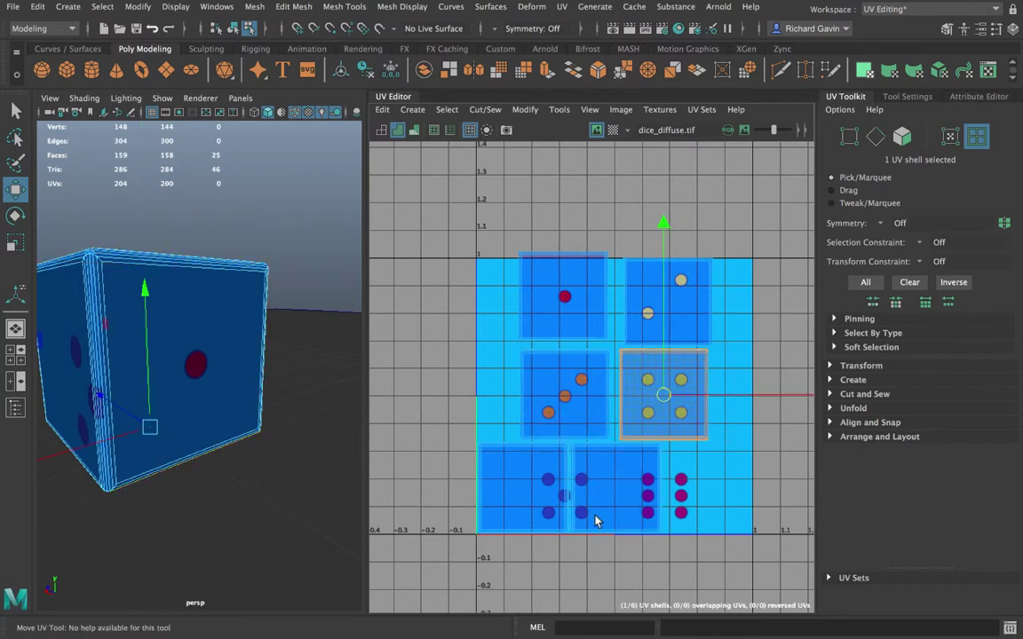
Step: Move the two bottom-row UV shells so they are centred over the six-dot and five-dot patterns
click(611, 494)
drag(611, 494, 669, 495)
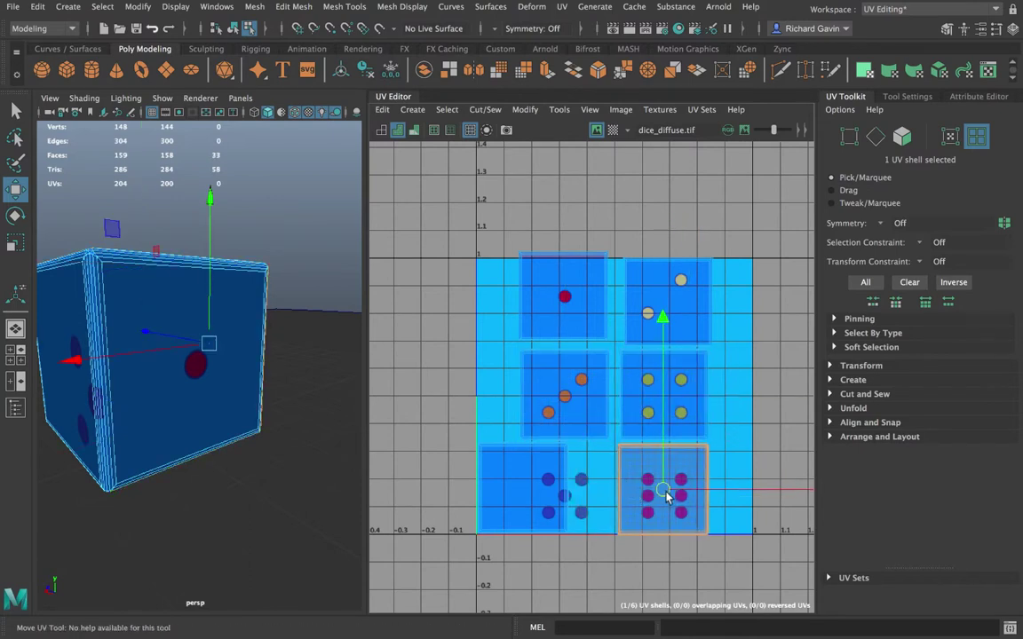
click(527, 492)
drag(533, 494, 569, 498)
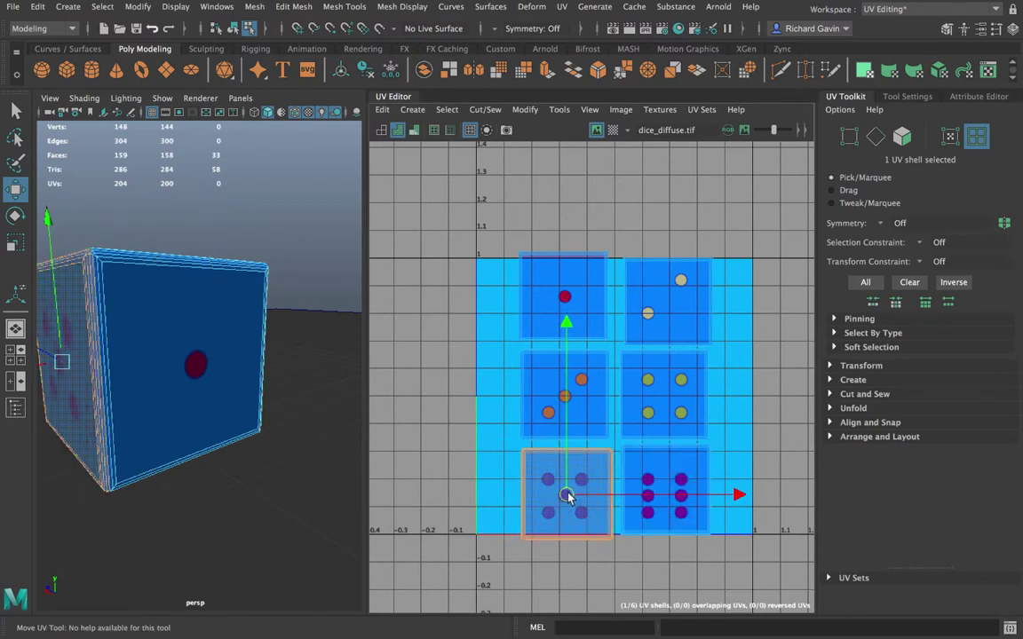
Step: Inspect the dice's faces in the perspective view, comparing the display with scene lighting against the textured display
alt+drag(205, 381, 247, 411)
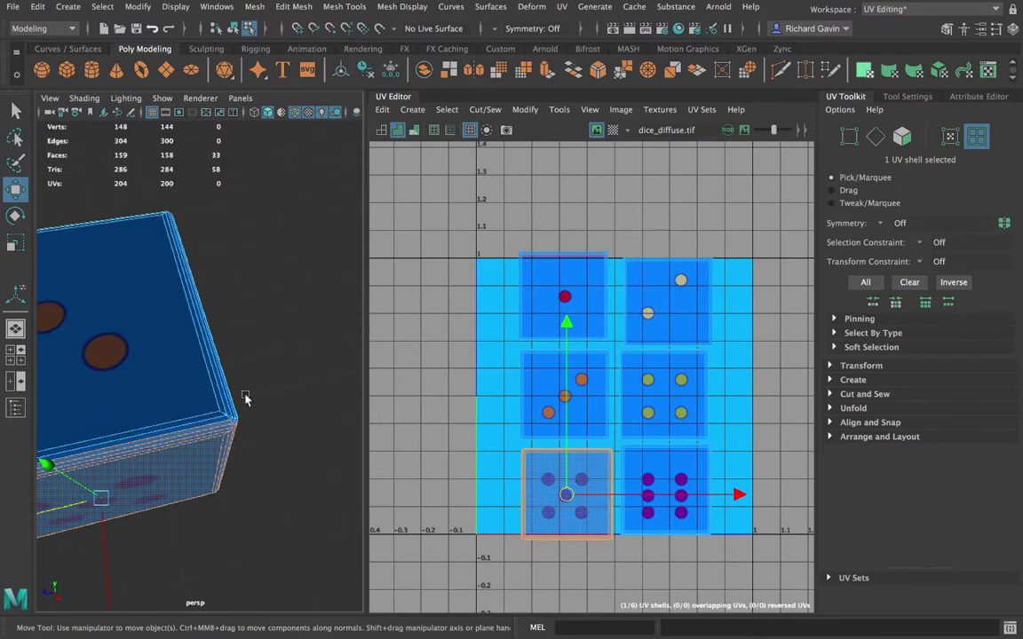
alt+right_drag(246, 411, 333, 399)
alt+drag(289, 359, 253, 342)
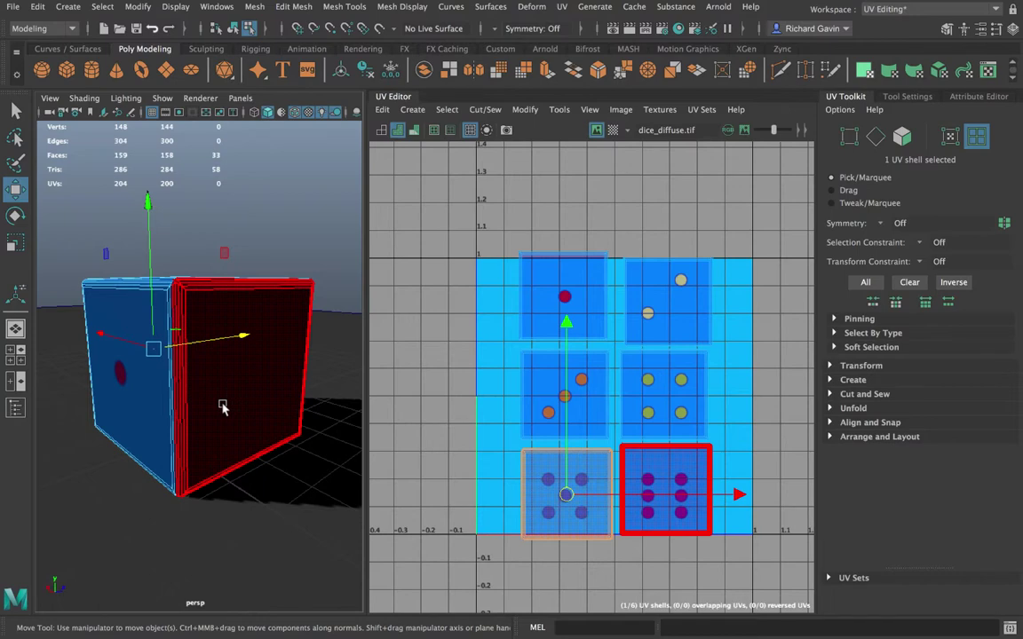
key(7)
key(6)
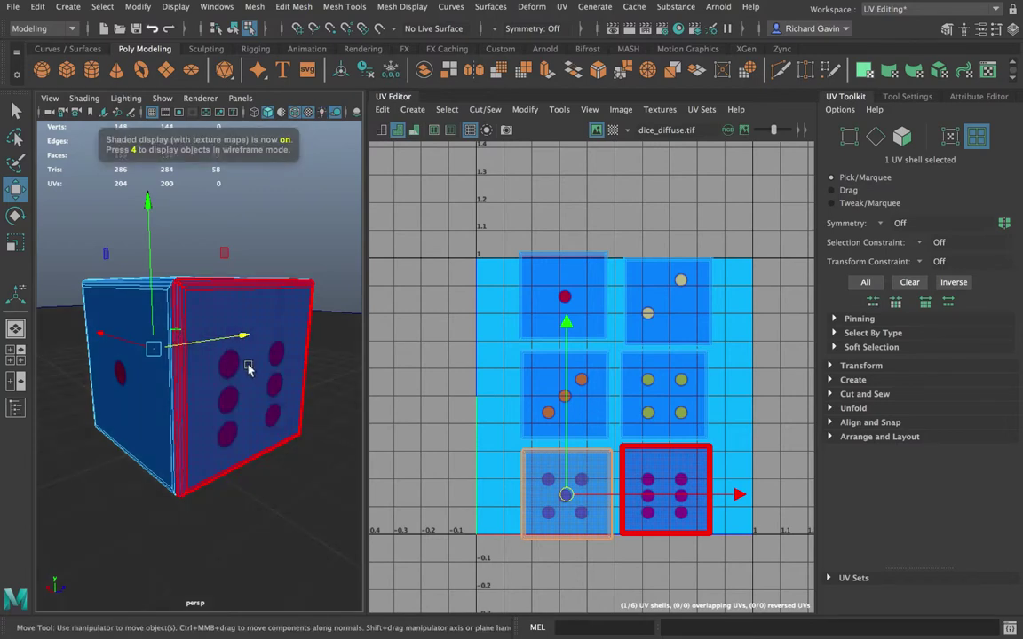
Step: Compare the plain shaded display with the textured one, and check the dots on the dice's sides in textured display
mouse_move(242, 364)
alt+mouse_down()
mouse_move(258, 379)
mouse_move(442, 363)
mouse_move(229, 351)
mouse_move(234, 373)
alt+mouse_up()
key(5)
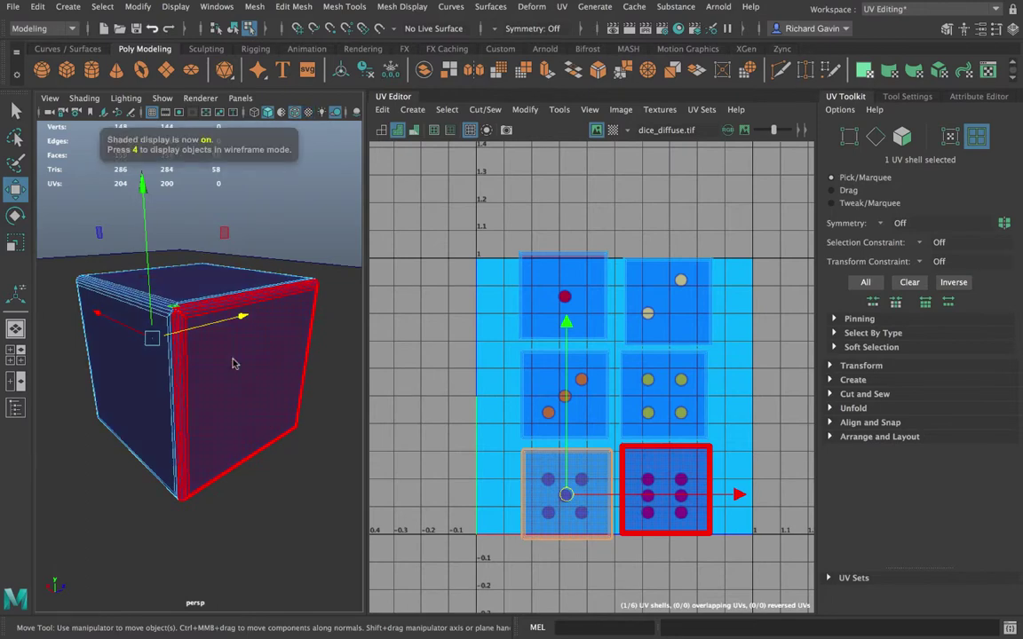
click(241, 284)
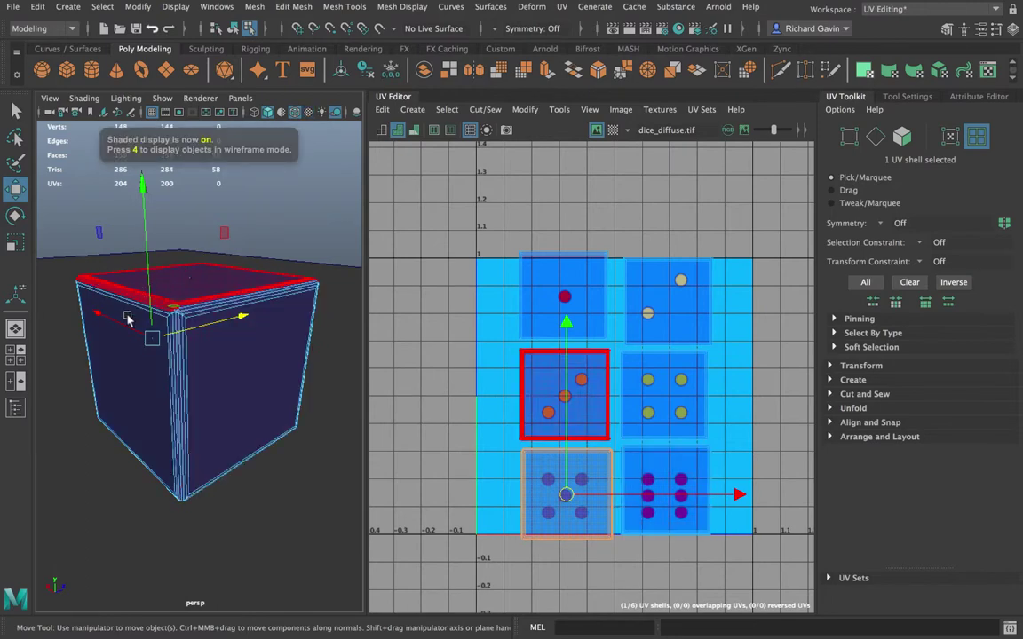
click(193, 362)
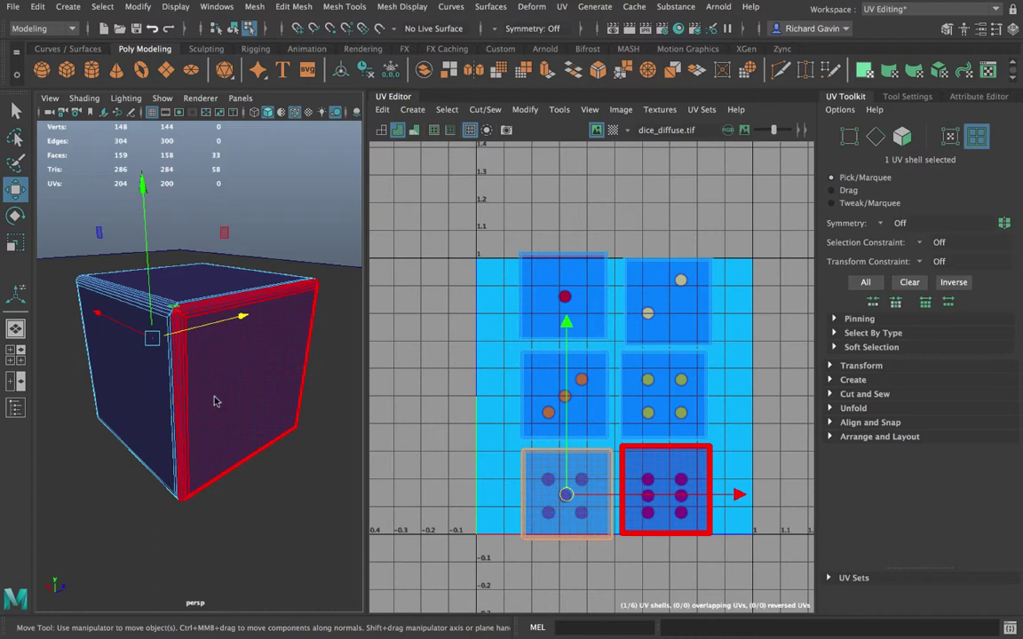
key(6)
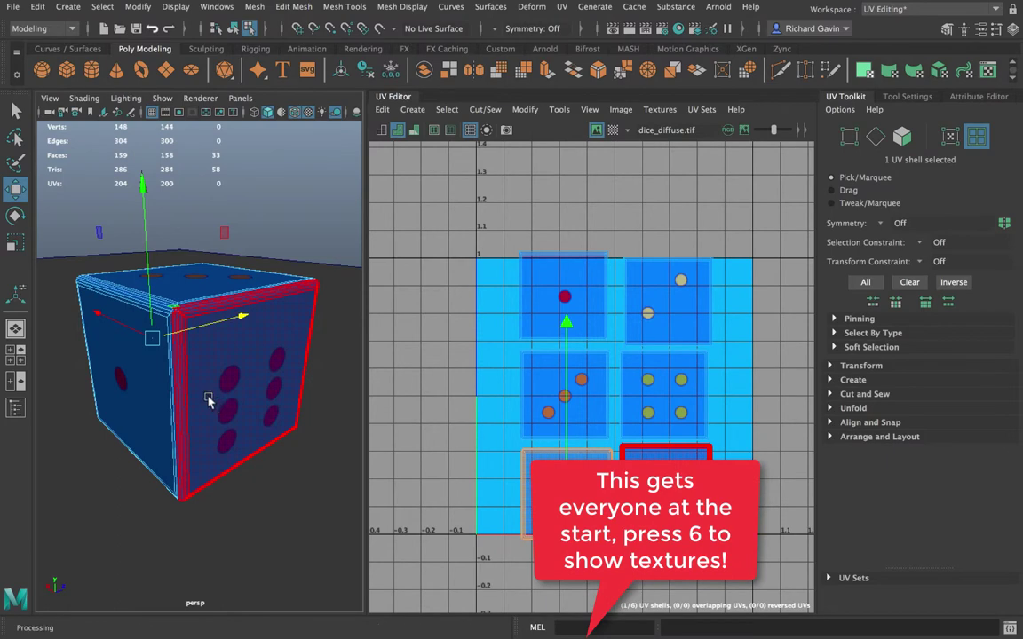
mouse_move(208, 402)
alt+mouse_down()
mouse_move(220, 438)
mouse_move(352, 354)
mouse_move(404, 355)
mouse_move(357, 424)
mouse_move(386, 416)
mouse_move(253, 399)
mouse_move(196, 376)
mouse_move(202, 419)
alt+mouse_up()
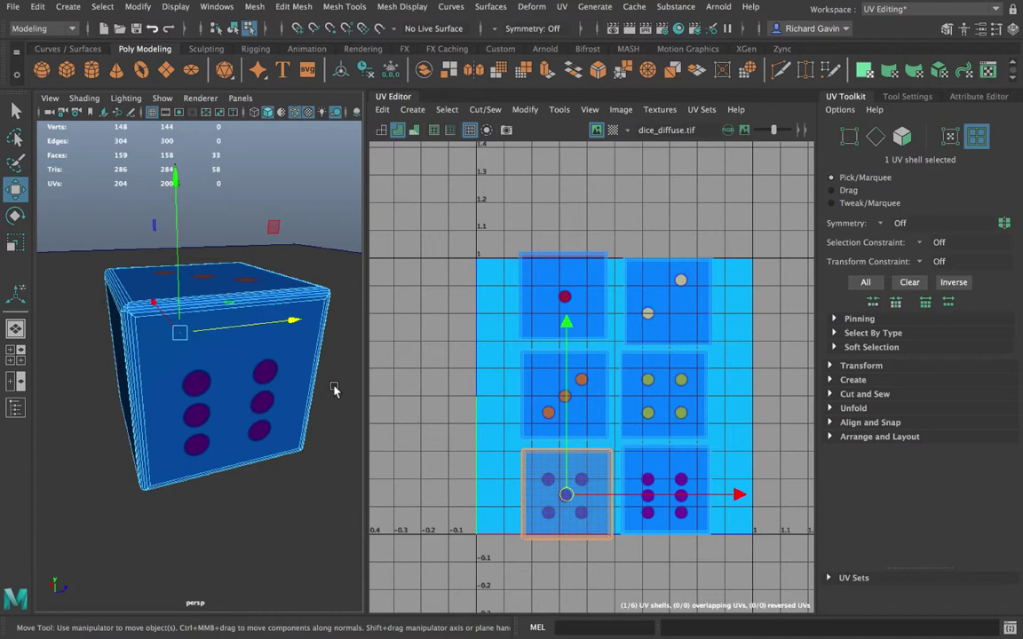
alt+drag(328, 388, 283, 384)
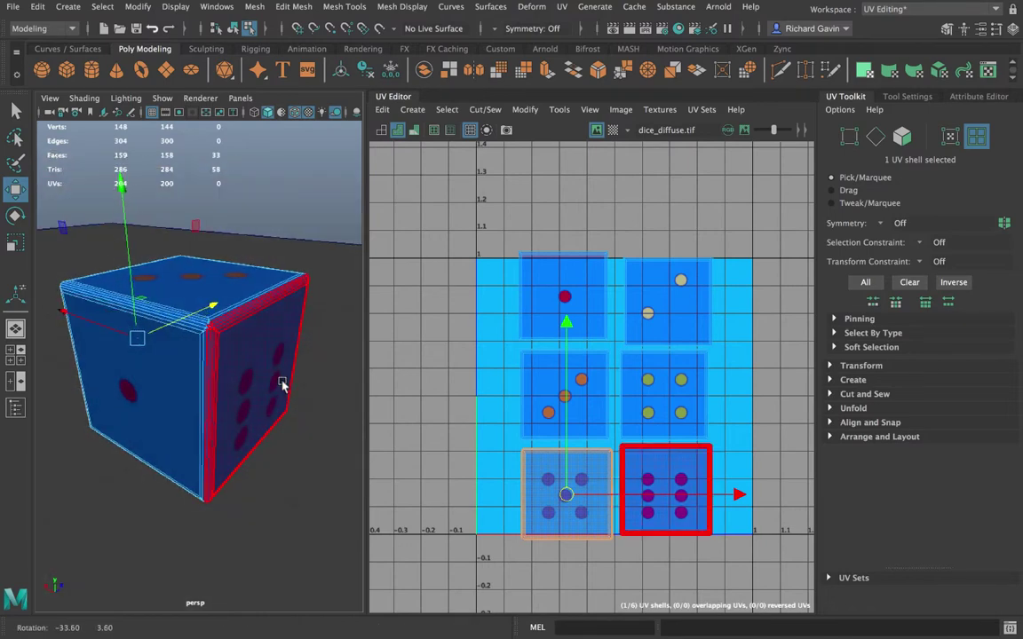
alt+drag(124, 376, 372, 411)
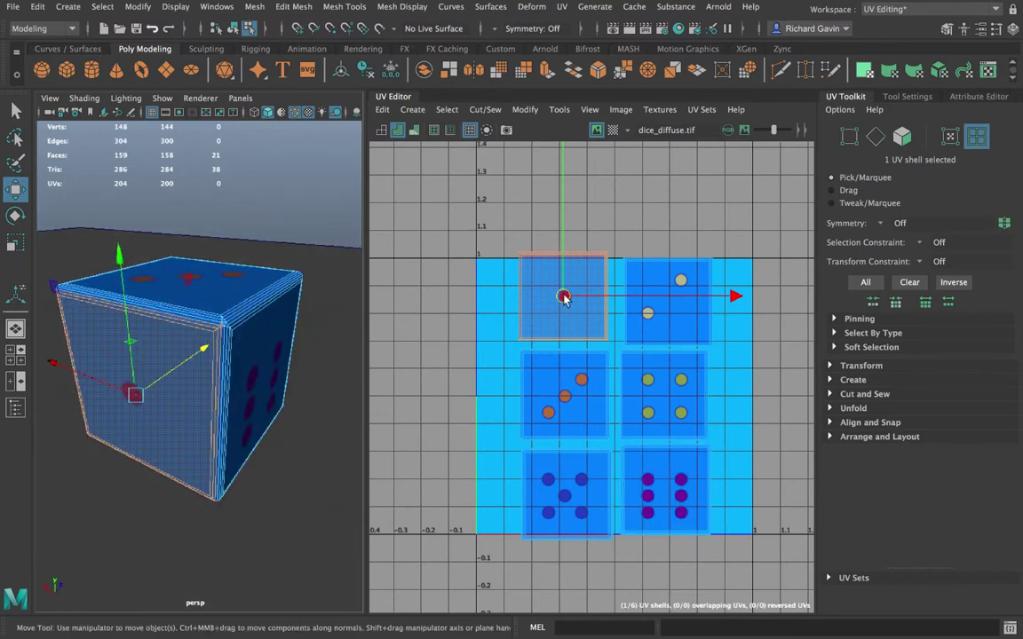
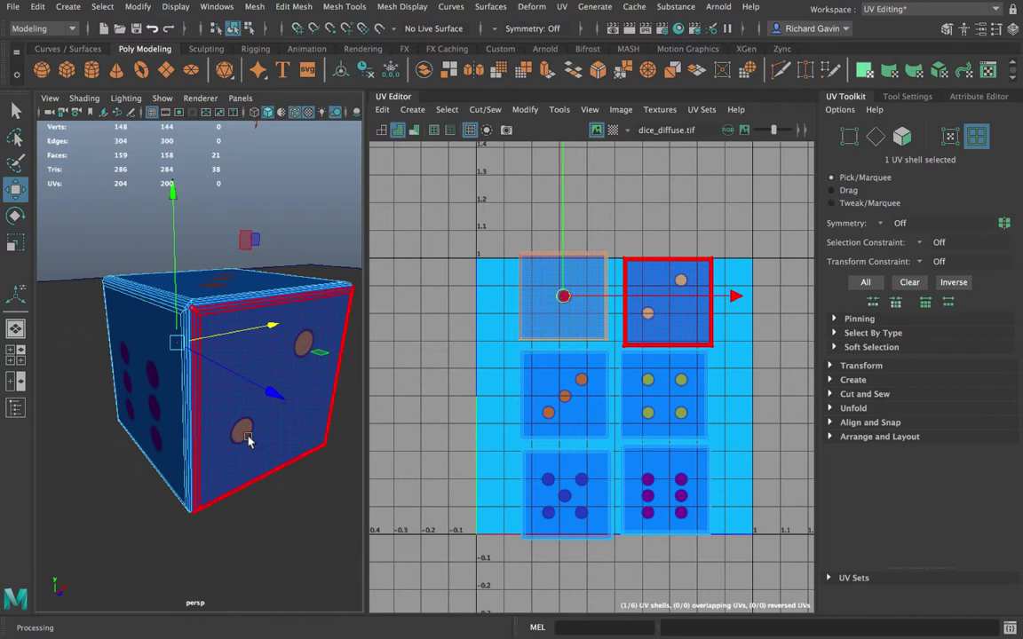
Step: In UV shell selection, move the shell on the two-dot pattern down over the six-dot pattern
click(330, 414)
right_click(672, 309)
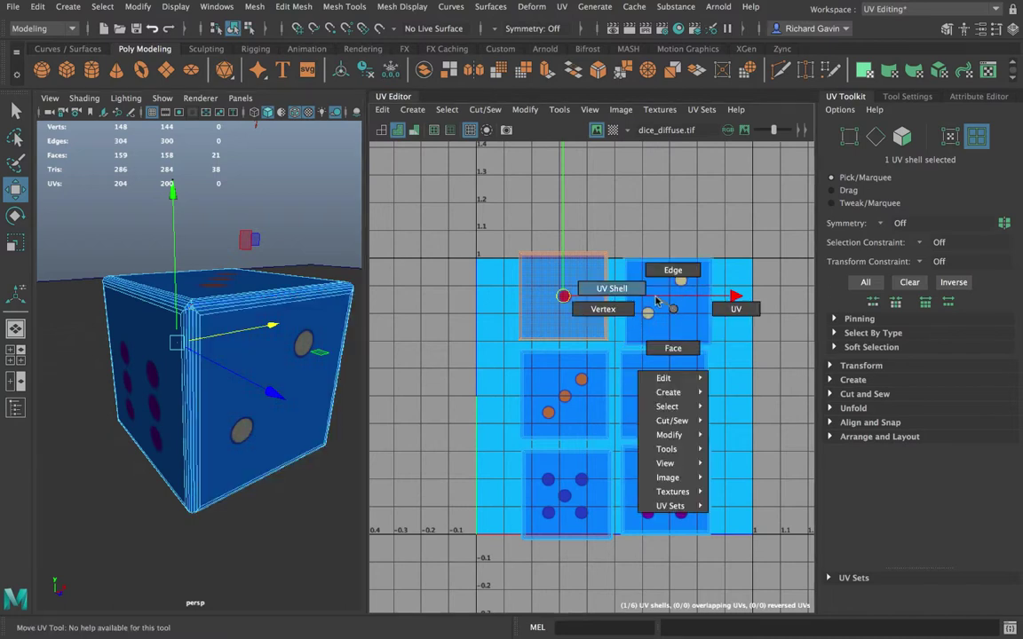
click(611, 288)
click(675, 295)
drag(676, 295, 667, 513)
Step: Move the original six-dot UV shell aside past the texture's right edge and centre the replacement shell on the six dots
click(651, 489)
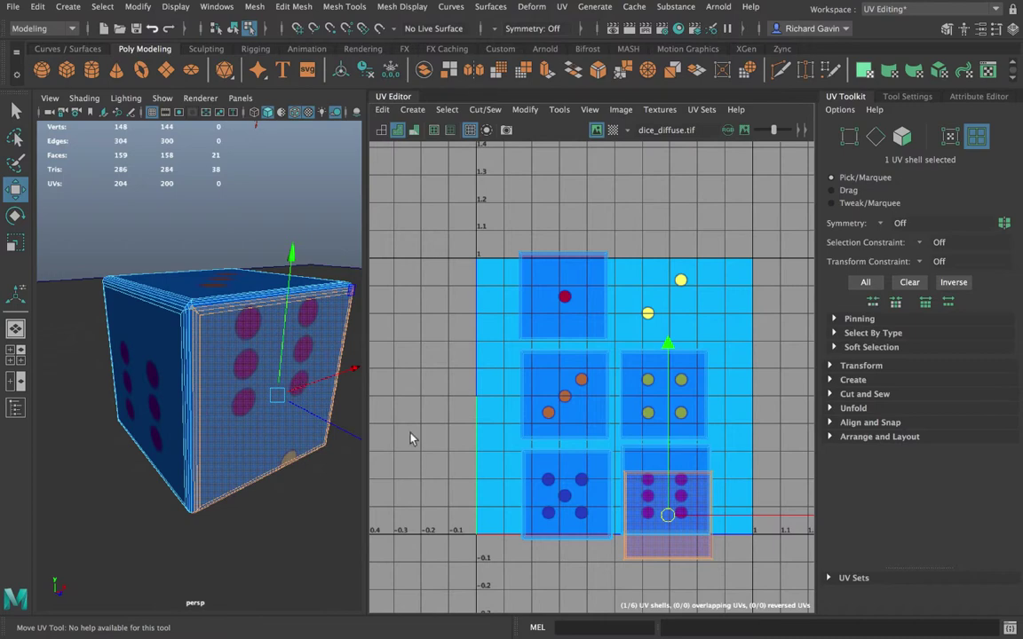
drag(668, 495, 770, 316)
click(676, 511)
drag(668, 519, 665, 501)
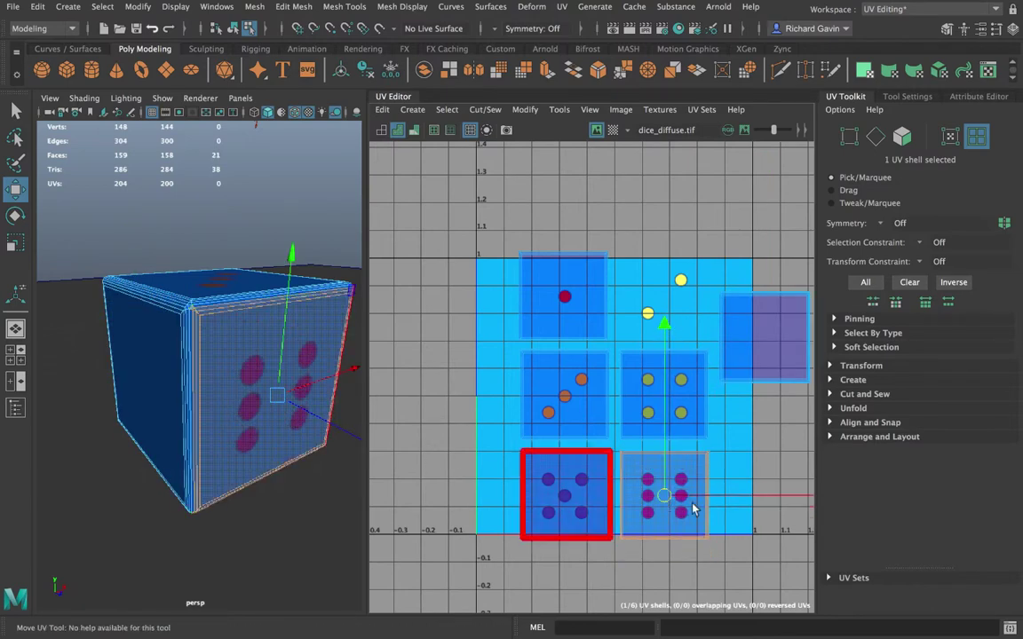
Step: Find the blank face on the dice and move its UV shell from outside the texture onto the two-dot pattern
alt+drag(302, 355, 205, 364)
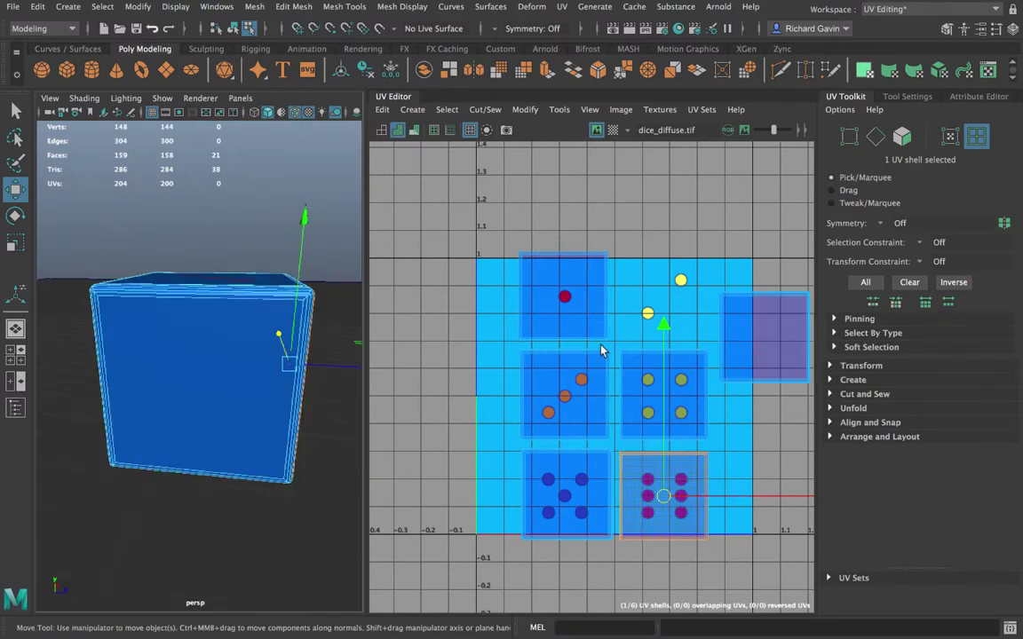
click(566, 506)
alt+drag(353, 354, 147, 364)
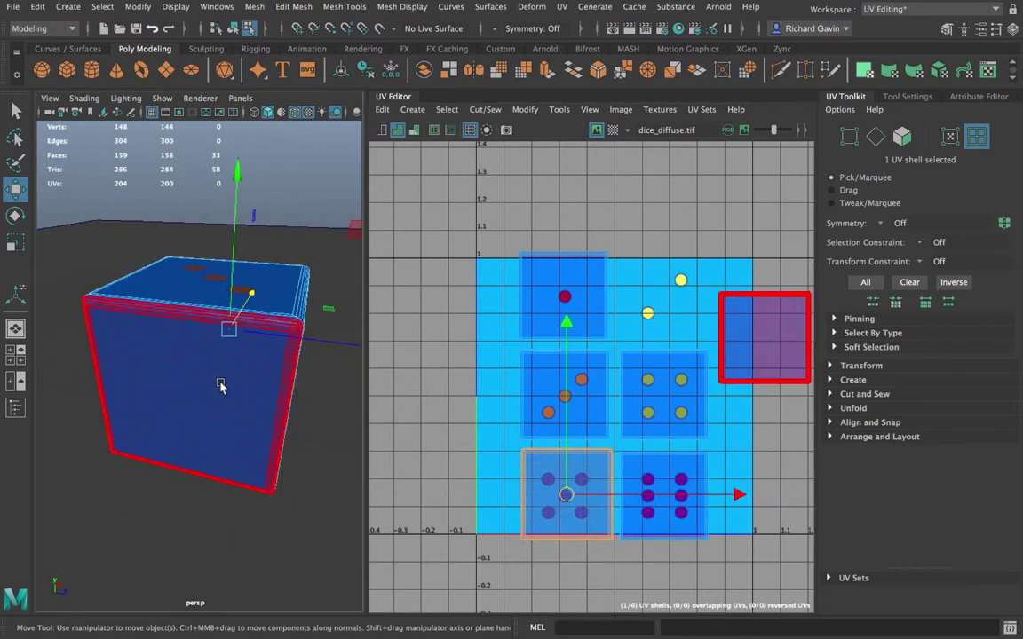
click(764, 338)
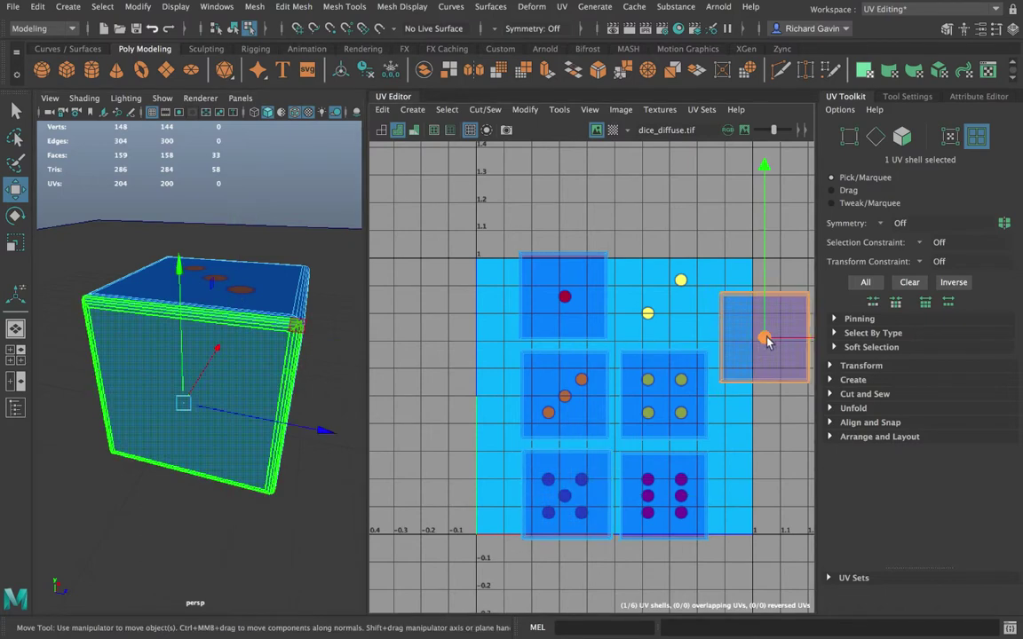
drag(763, 338, 665, 303)
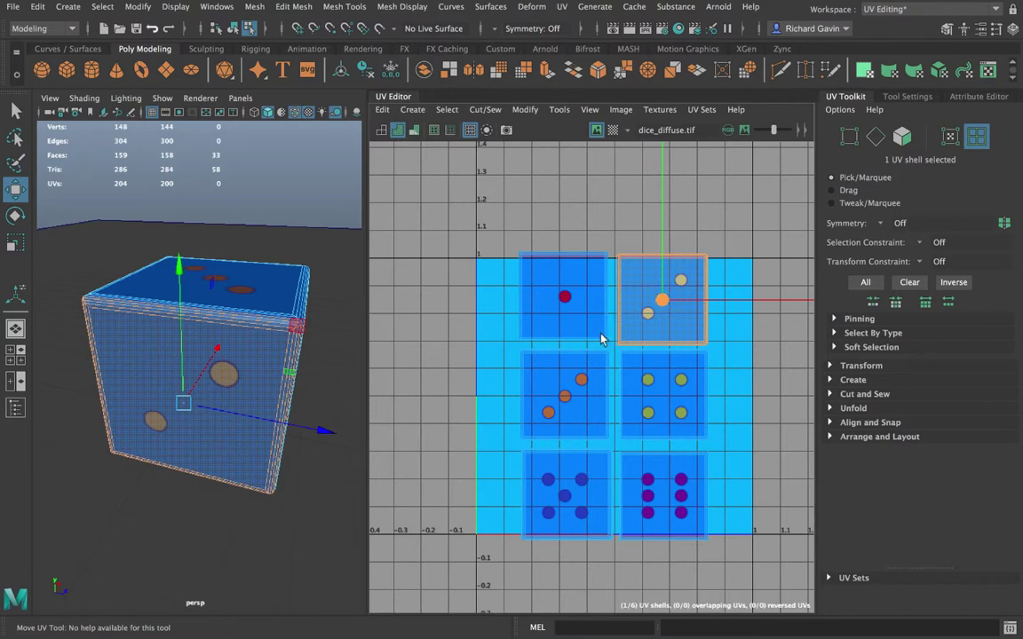
Step: Check the arrangement of the numbers around the dice and look closely at the bevelled corner between the faces
alt+drag(255, 382, 181, 366)
alt+drag(353, 359, 209, 325)
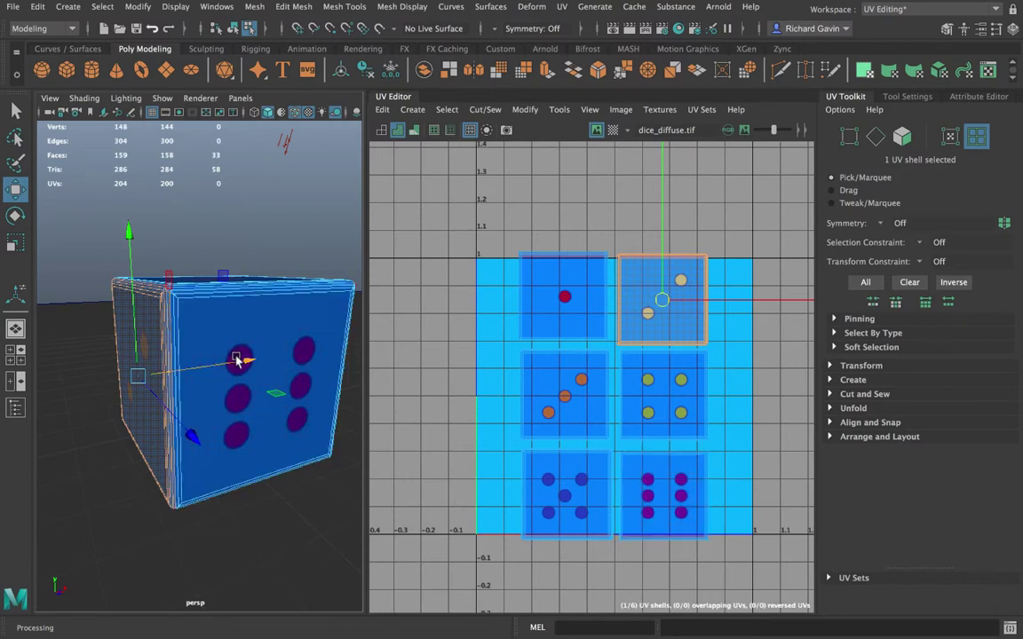
alt+drag(240, 347, 274, 377)
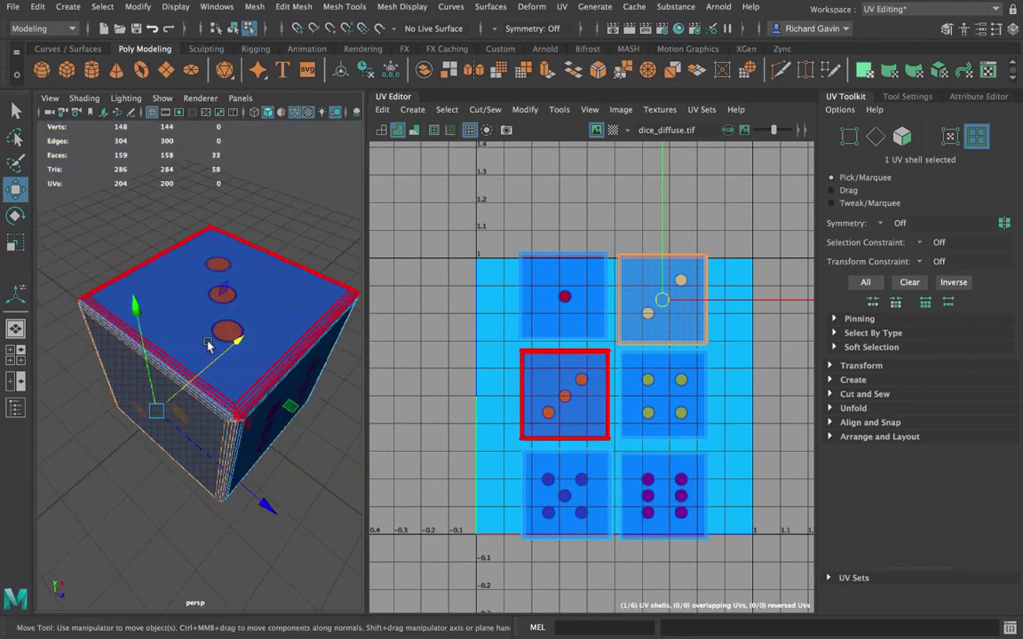
alt+drag(200, 342, 157, 326)
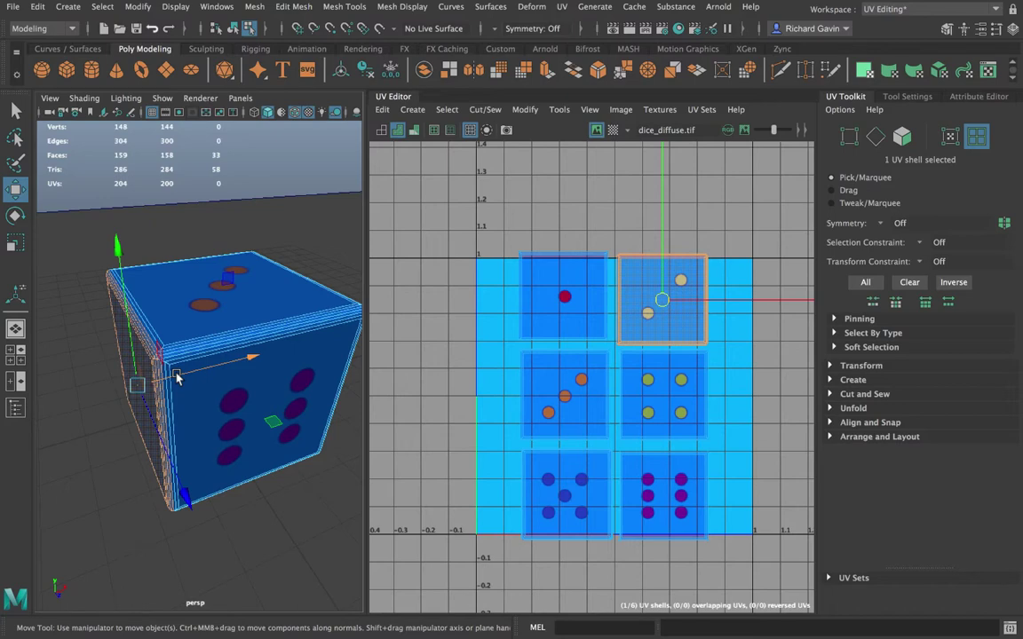
alt+drag(305, 397, 177, 311)
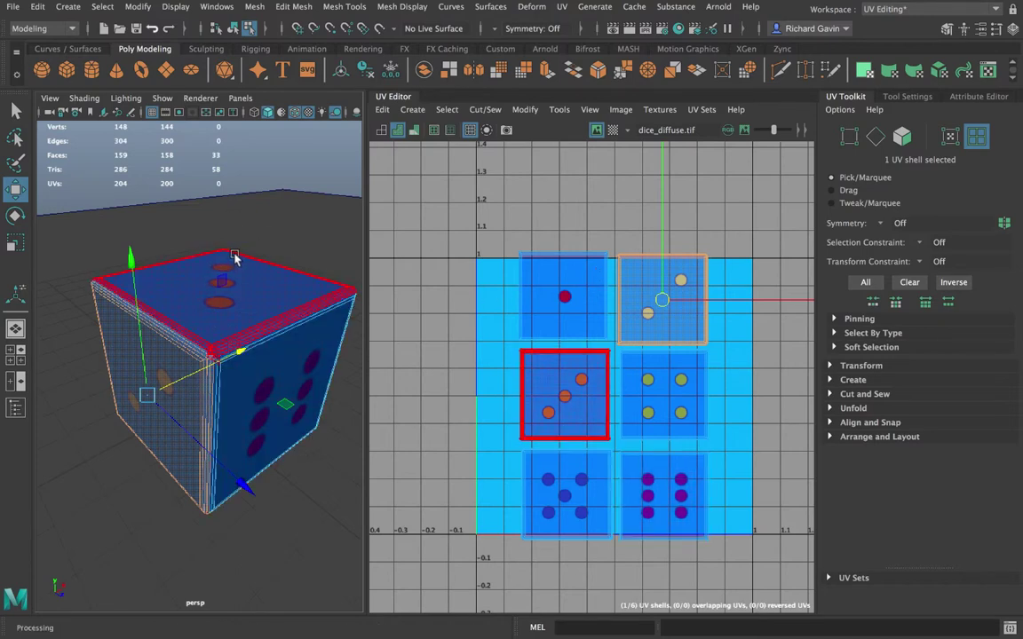
scroll(217, 332, up, 2)
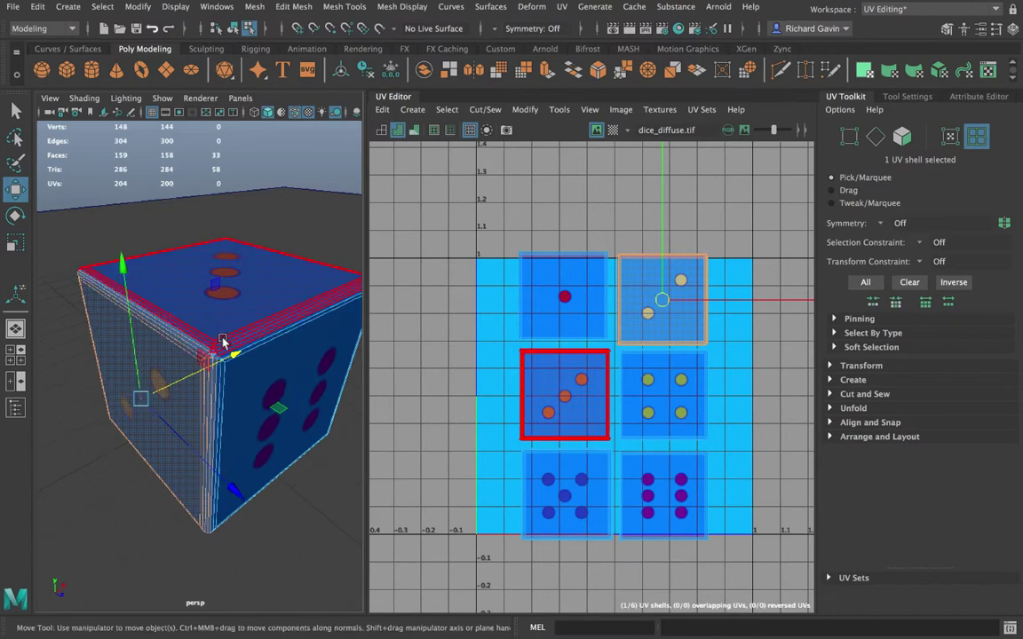
Step: Show the attributes of the dice's blinn2 material and raise its Specular Roll Off to 0.735
click(222, 342)
click(971, 98)
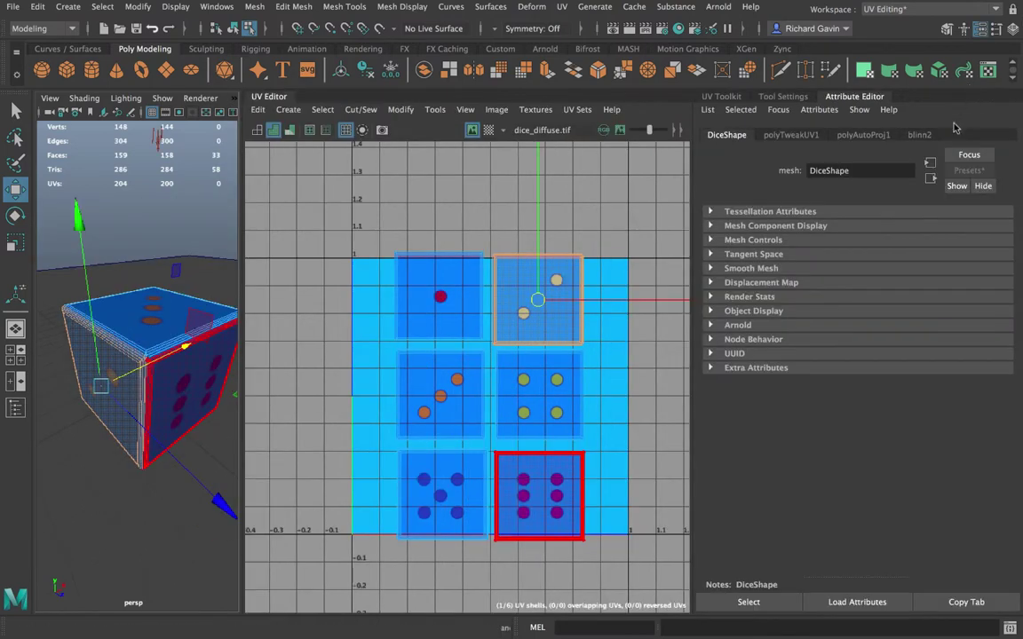
click(920, 136)
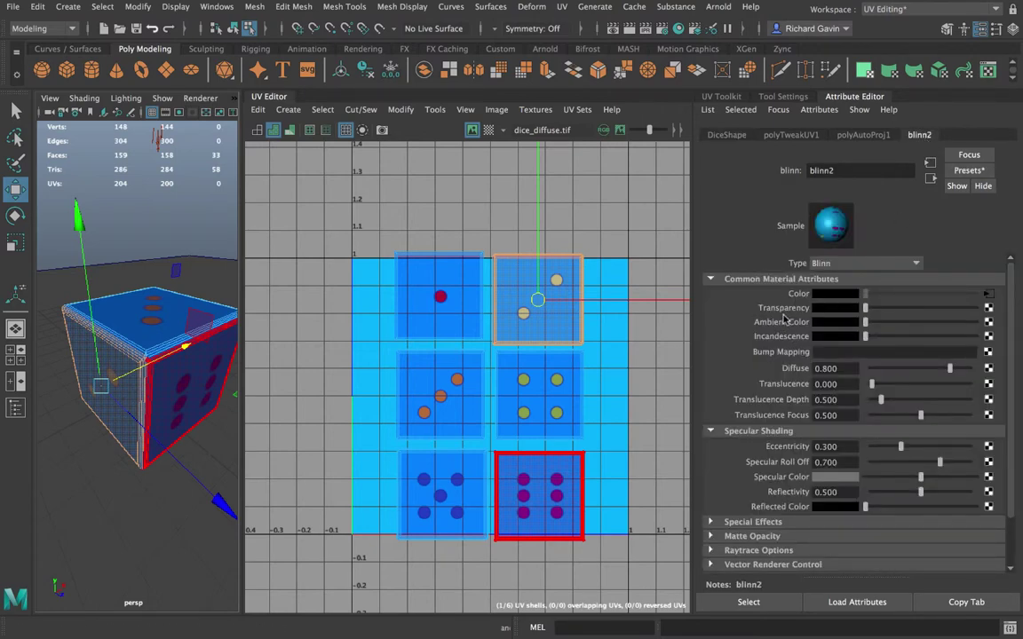
drag(875, 308, 822, 310)
click(139, 334)
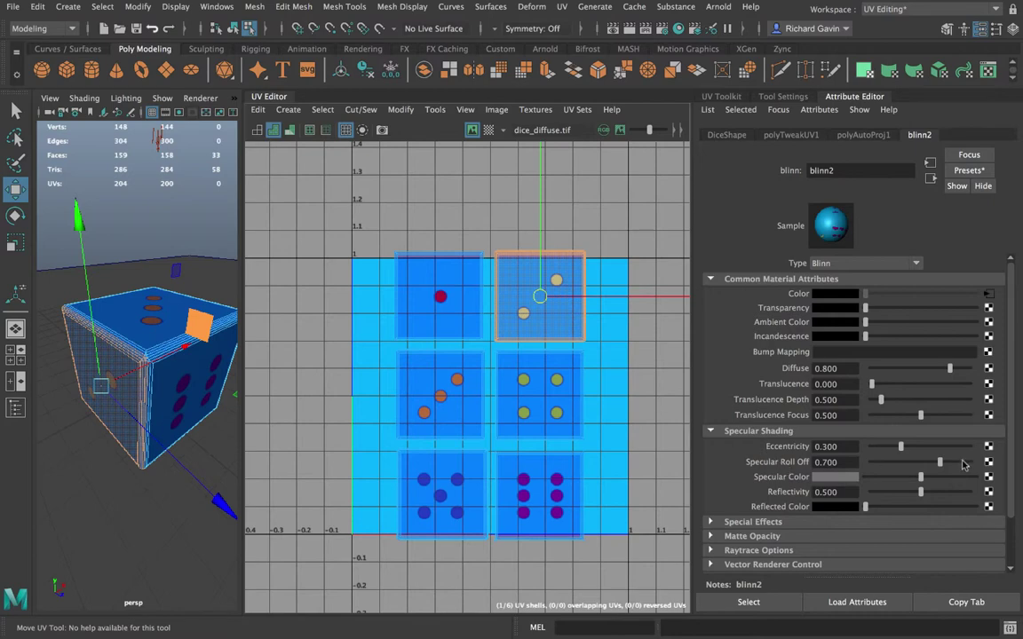
drag(942, 462, 944, 467)
Step: Widen the perspective viewport and display the dice with all scene lights, viewing the three-dot face from above
drag(244, 379, 384, 375)
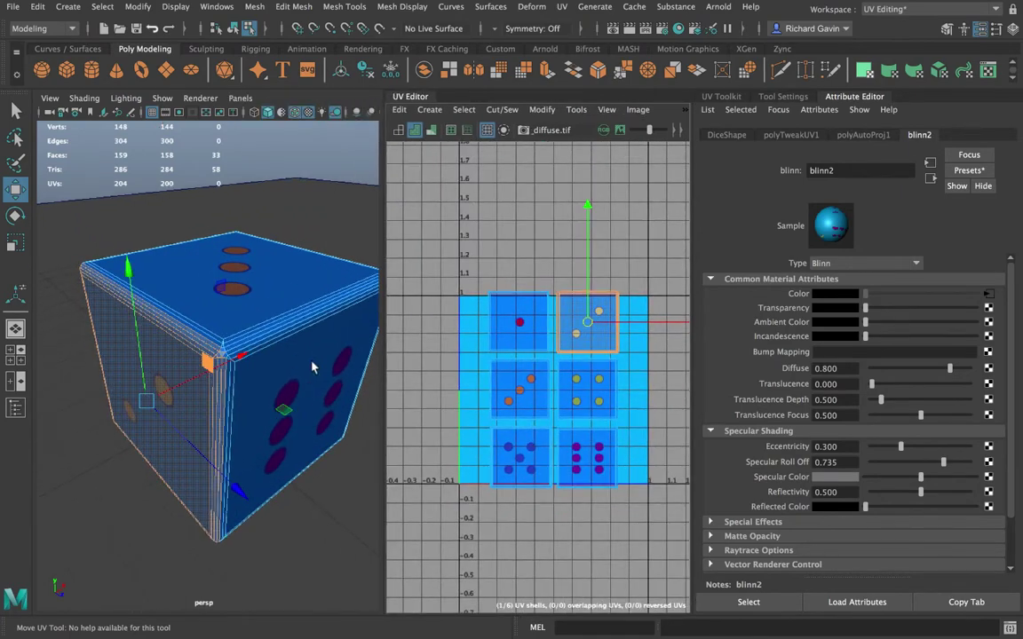
key(7)
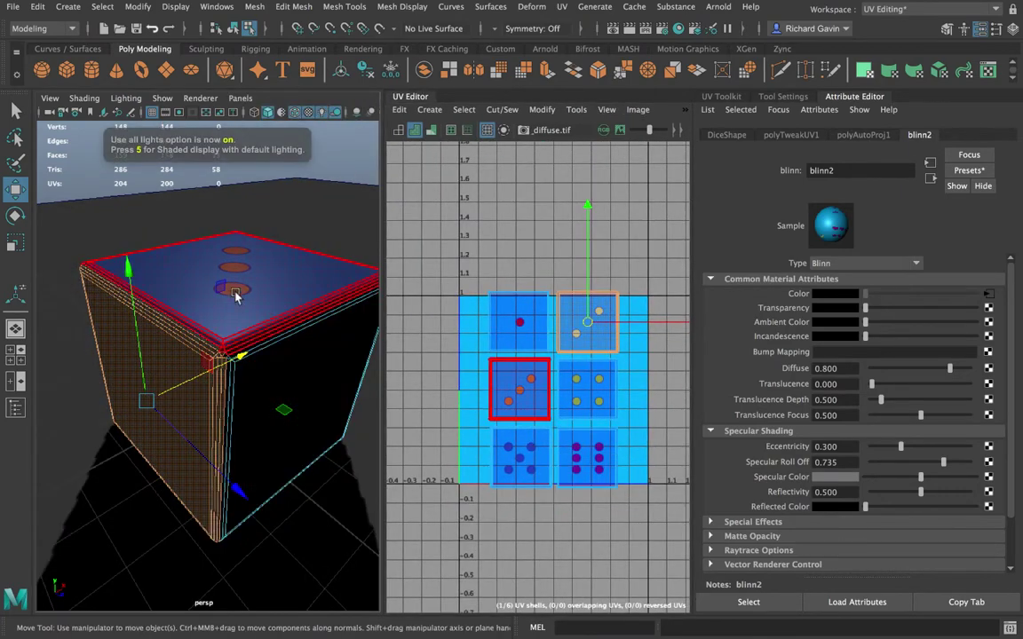
alt+drag(249, 384, 257, 412)
Step: Set the blinn2 material's Eccentricity to 0.199 and its Specular Roll Off to 1.000
drag(942, 464, 891, 455)
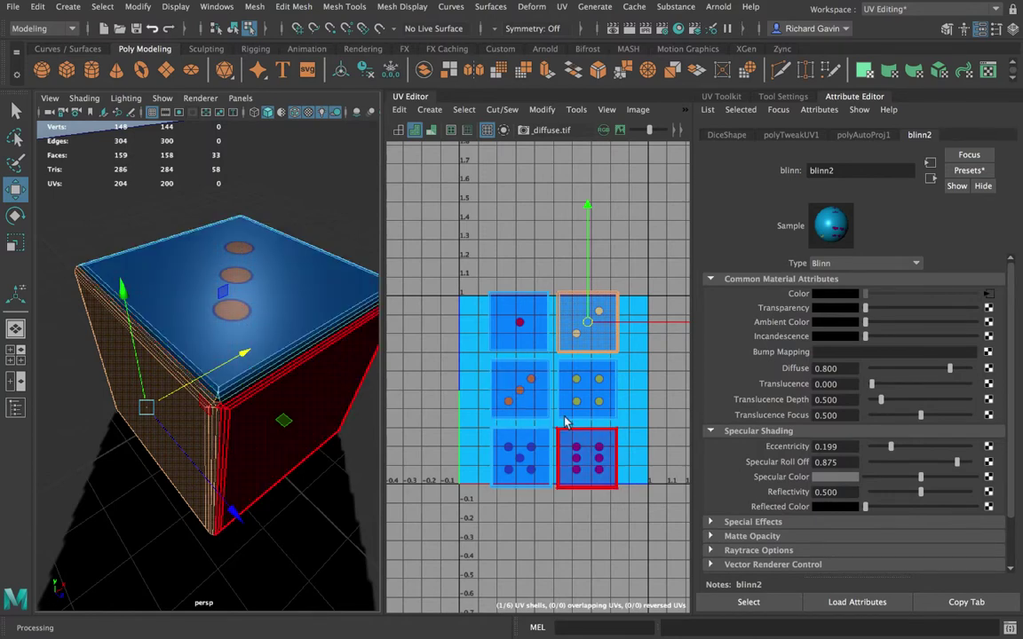
drag(929, 463, 966, 471)
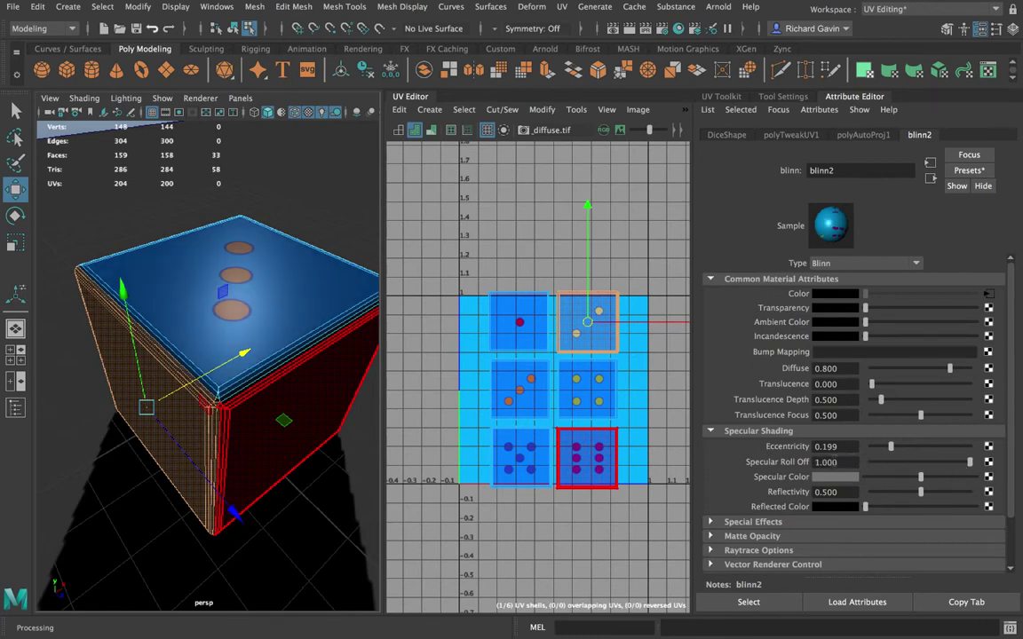
click(897, 462)
drag(897, 464, 970, 463)
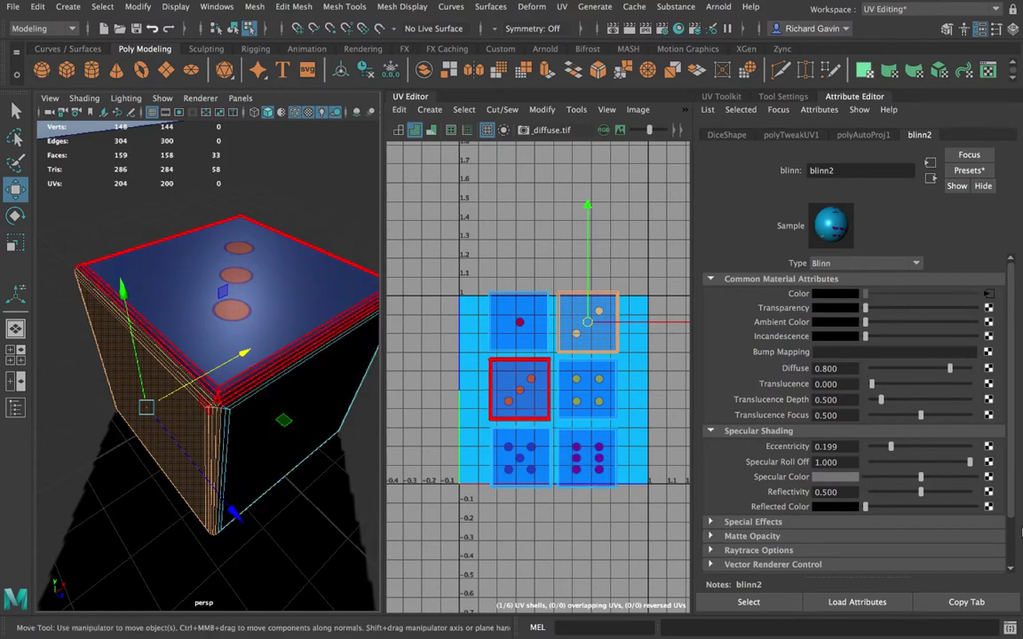
Step: Connect a File texture to blinn2's Specular Roll Off and load diceSpec.tif from sourceimages into it
click(989, 462)
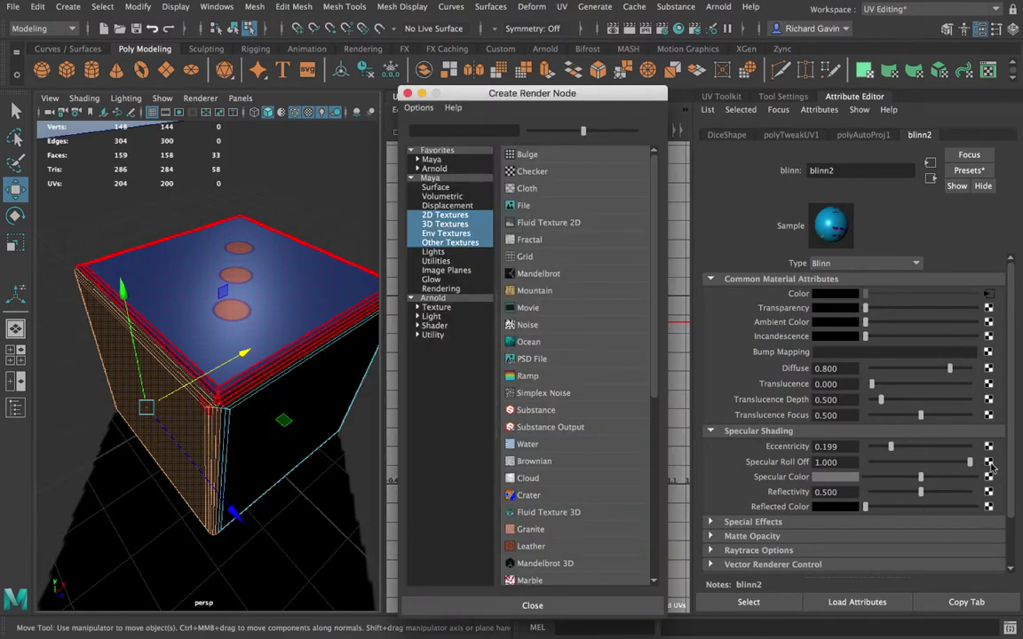
click(521, 205)
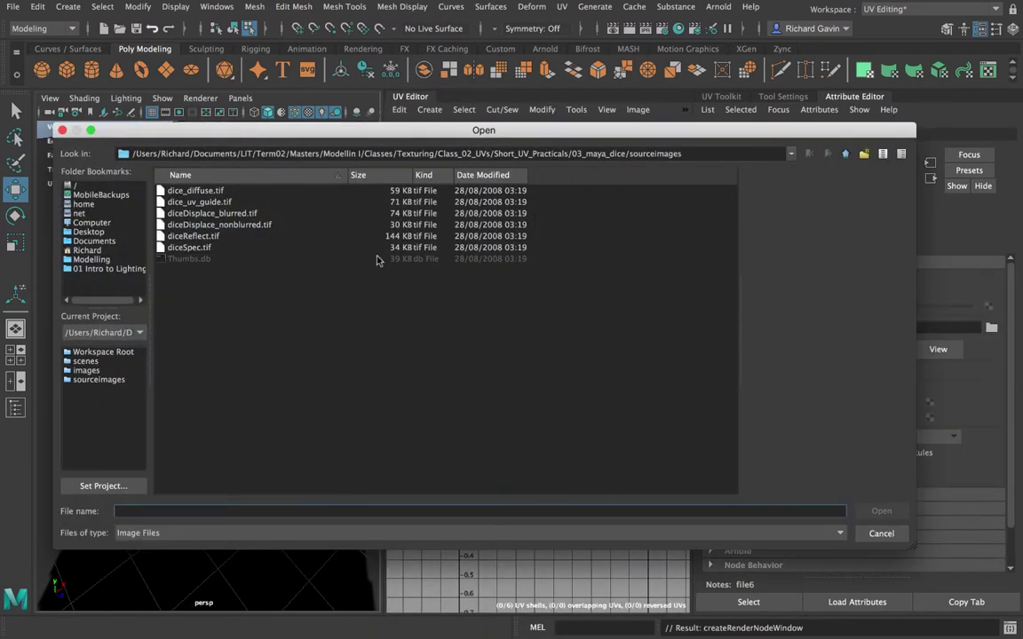
click(200, 248)
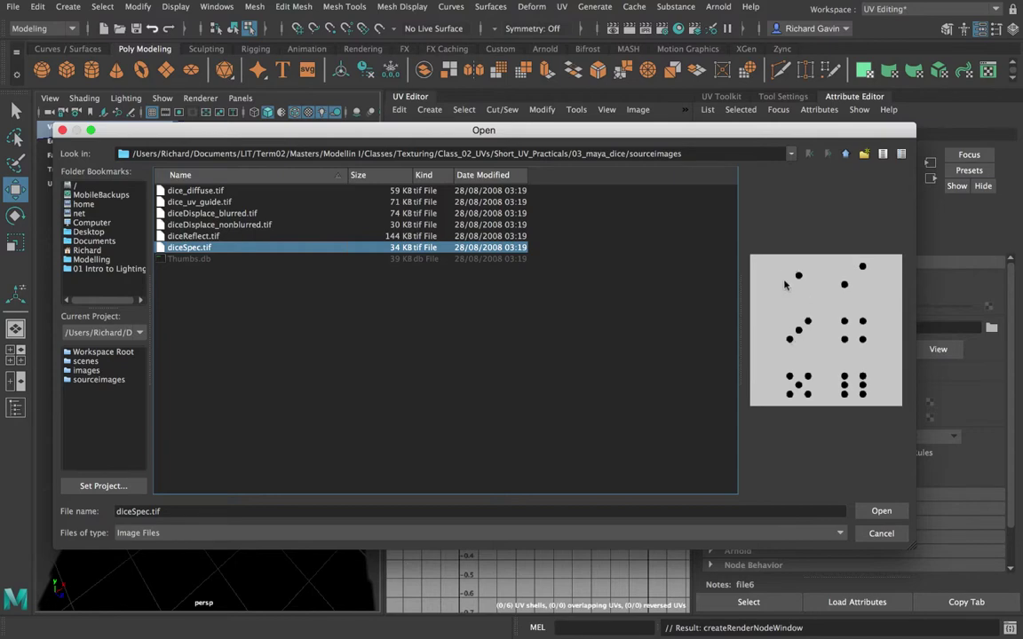
click(881, 511)
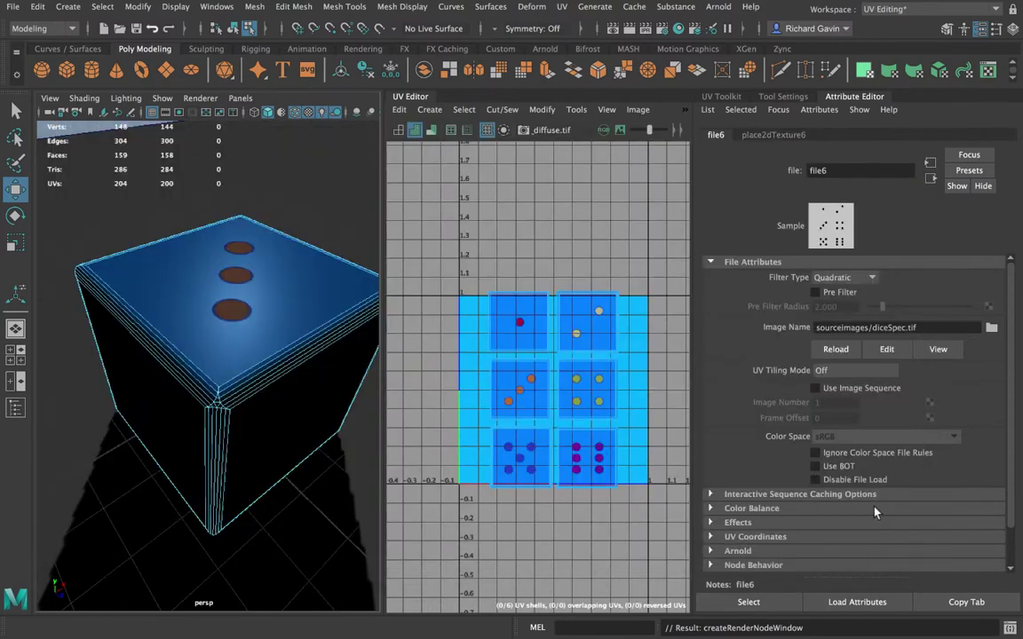
Step: Check the highlight around the dots on the three-dot face and set the blinn2 material's Eccentricity to 0.140
click(195, 362)
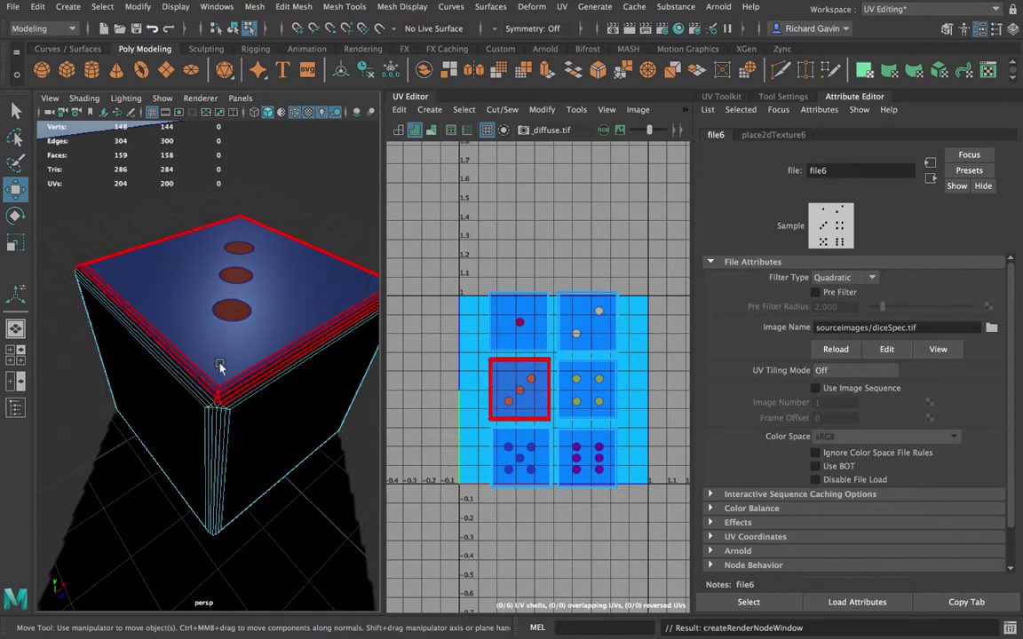
click(435, 313)
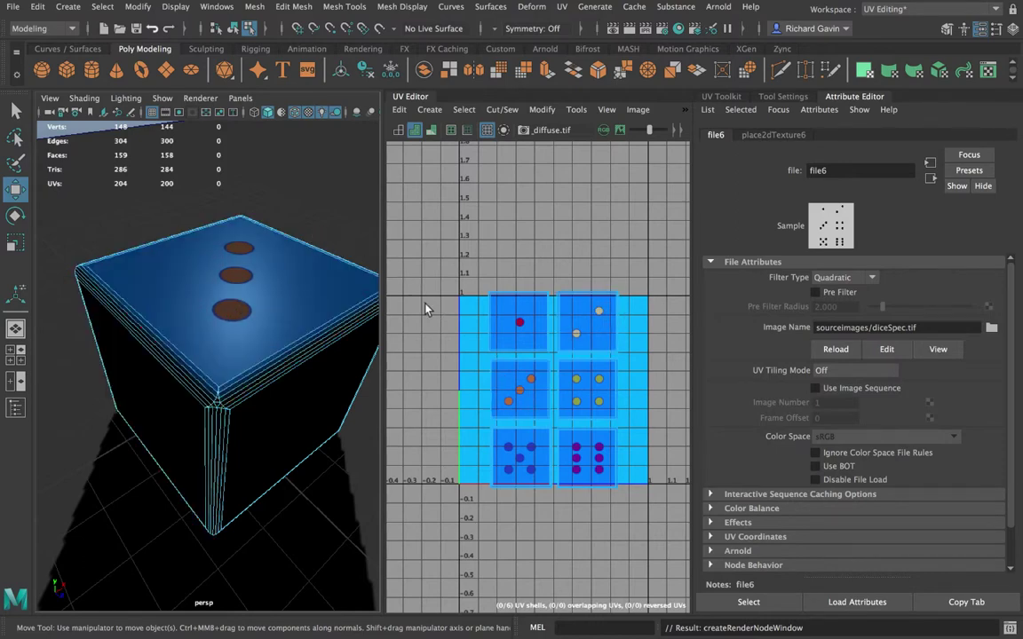
click(292, 329)
click(188, 404)
click(270, 341)
ctrl+click(309, 388)
alt+drag(352, 453, 325, 409)
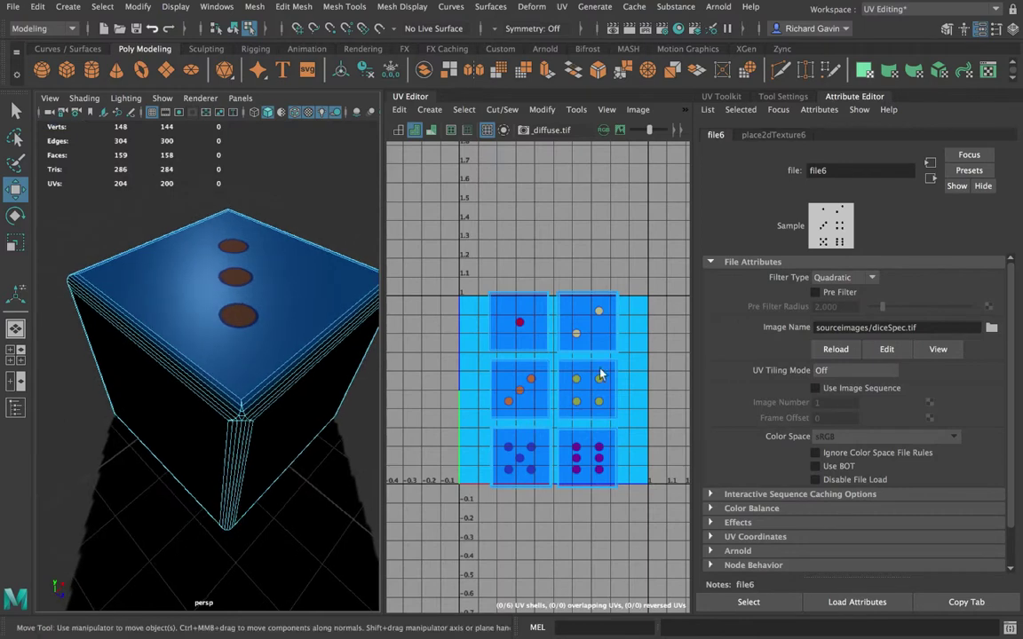
click(929, 178)
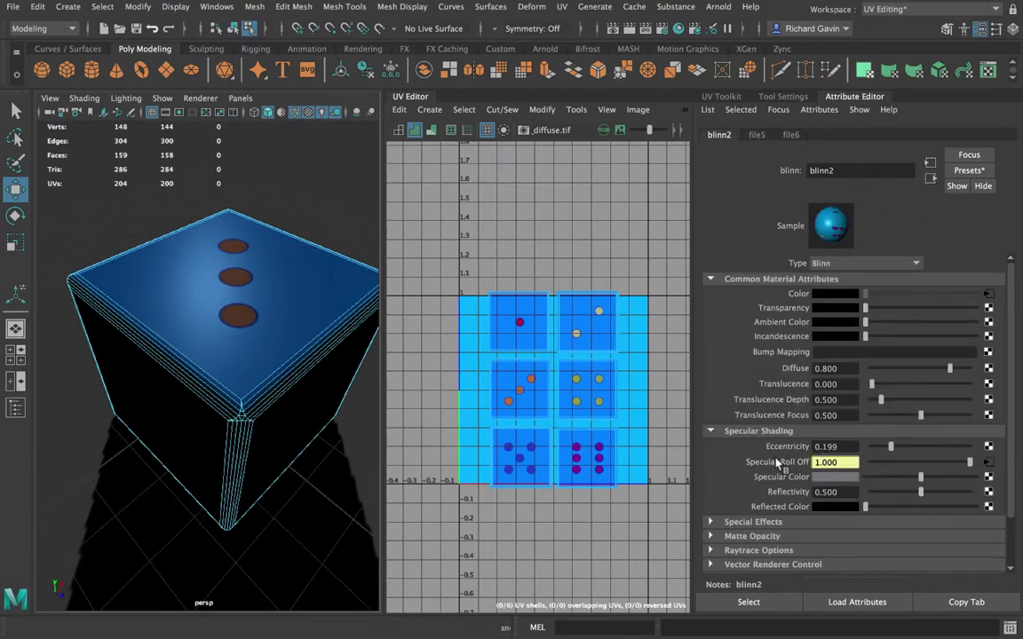
mouse_move(891, 447)
mouse_down()
mouse_move(875, 452)
mouse_move(886, 447)
mouse_up()
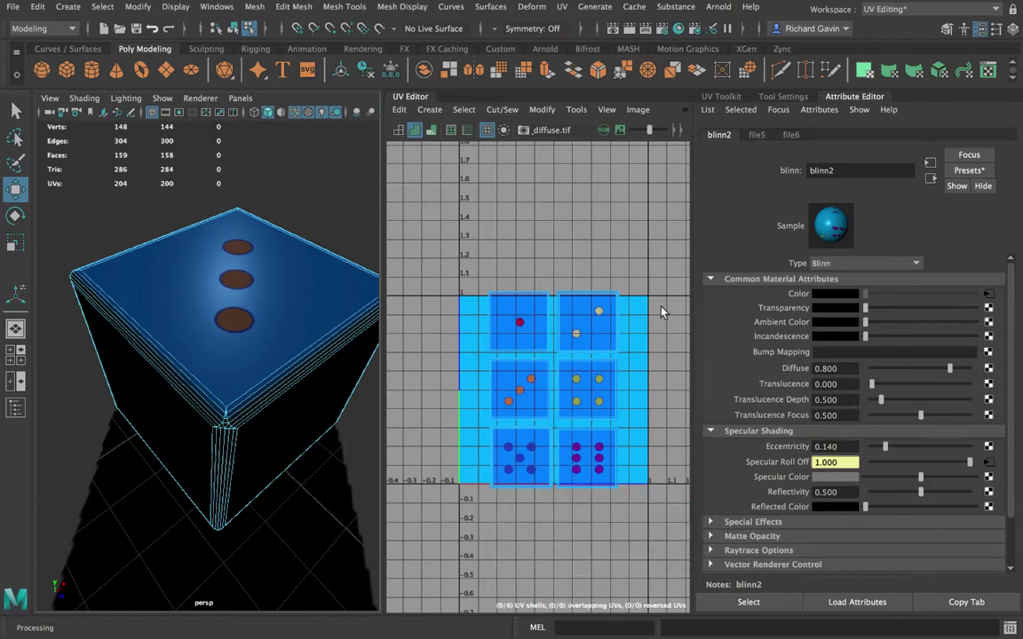
Step: Switch to Finder, open the 03_maya_dice folder and expand its sourceimages folder
key(ctrl+super+f)
key(super+Tab)
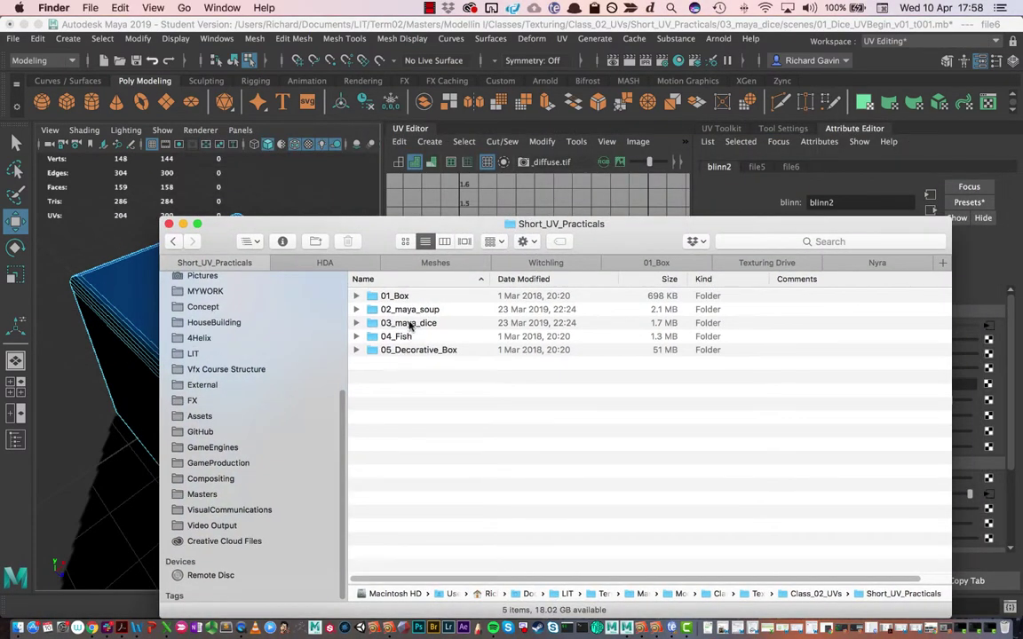
double_click(410, 324)
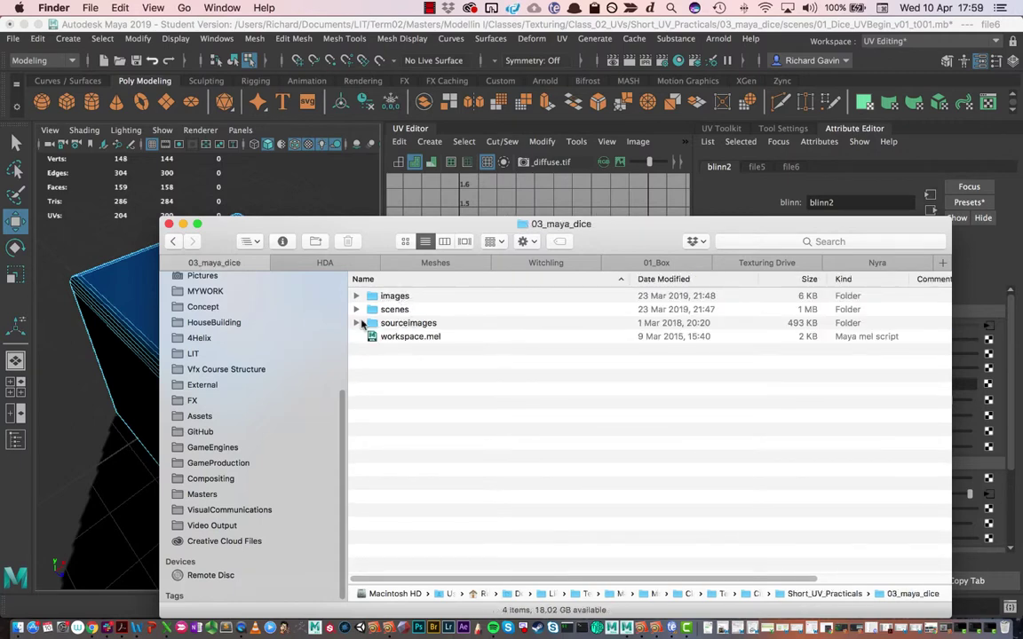
click(357, 324)
Step: Go through the dice texture files and preview dice_diffuse.tif to examine its coloured dots
click(427, 339)
key(Down)
key(Down)
key(Down)
key(Down)
key(Up)
key(Up)
key(Up)
key(Up)
key(space)
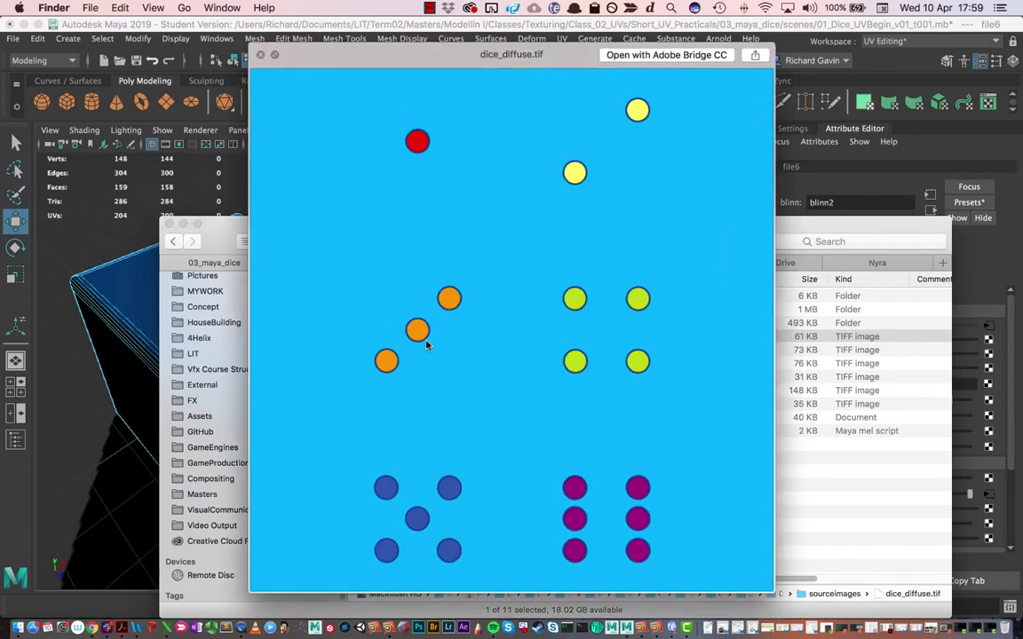
key(space)
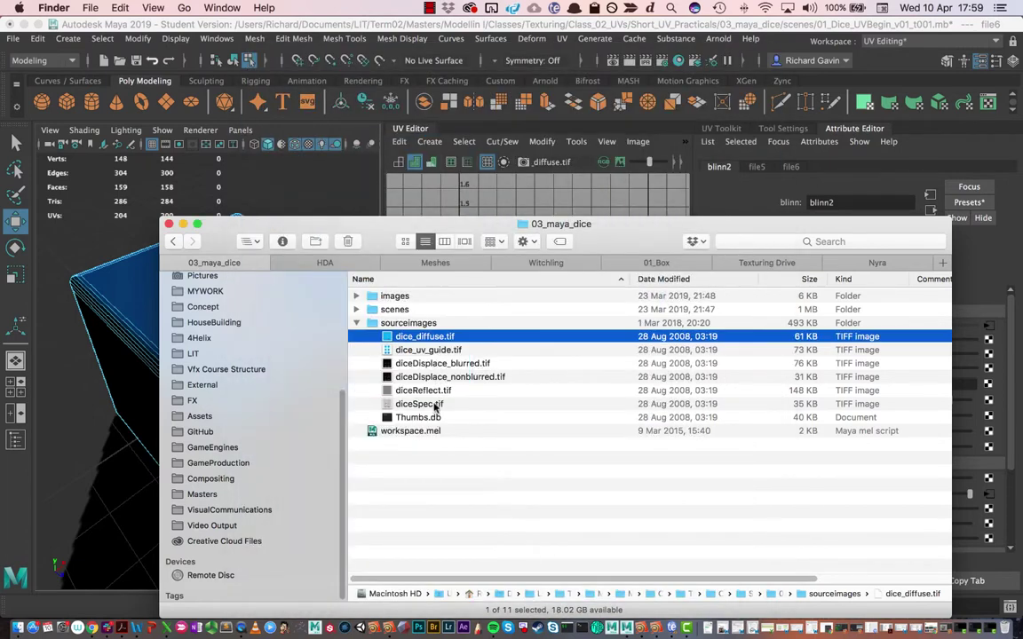
Step: Preview diceSpec.tif to compare its light and dark areas, and return to the dice scene in Maya
click(433, 405)
key(space)
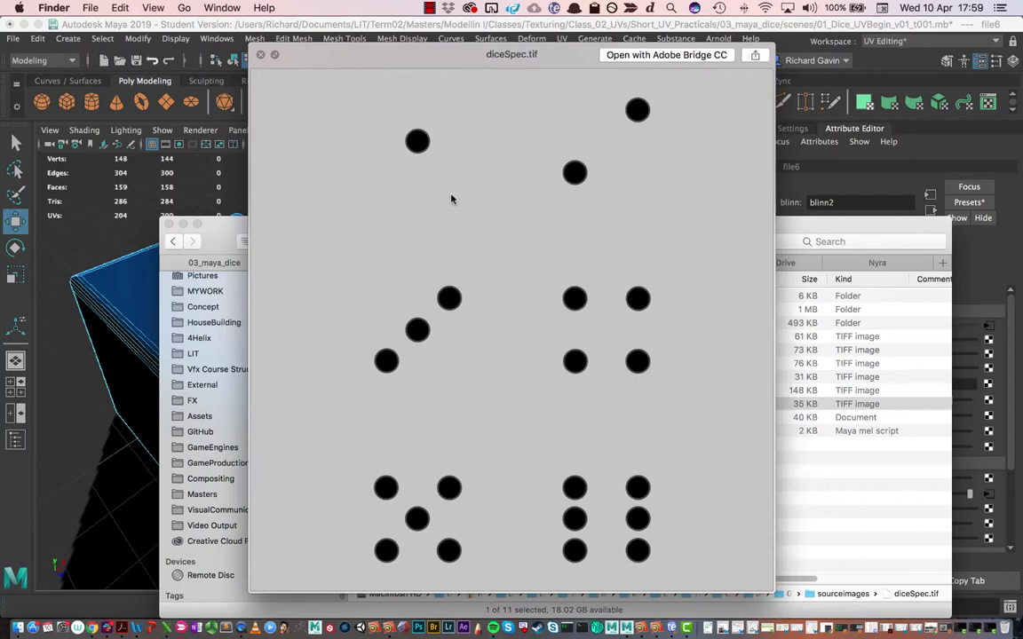
key(super+Tab)
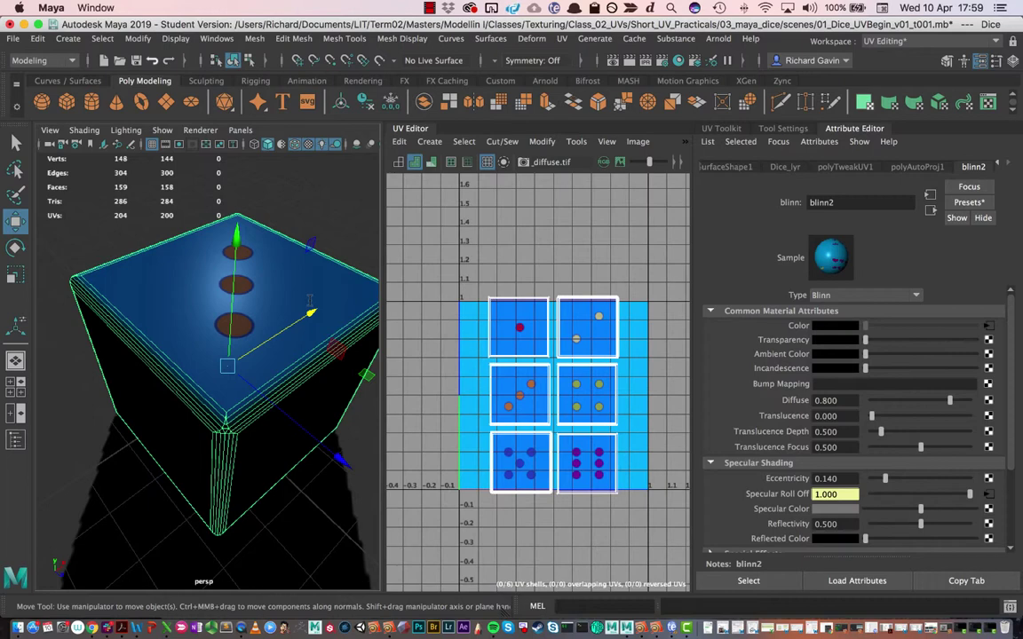
click(429, 142)
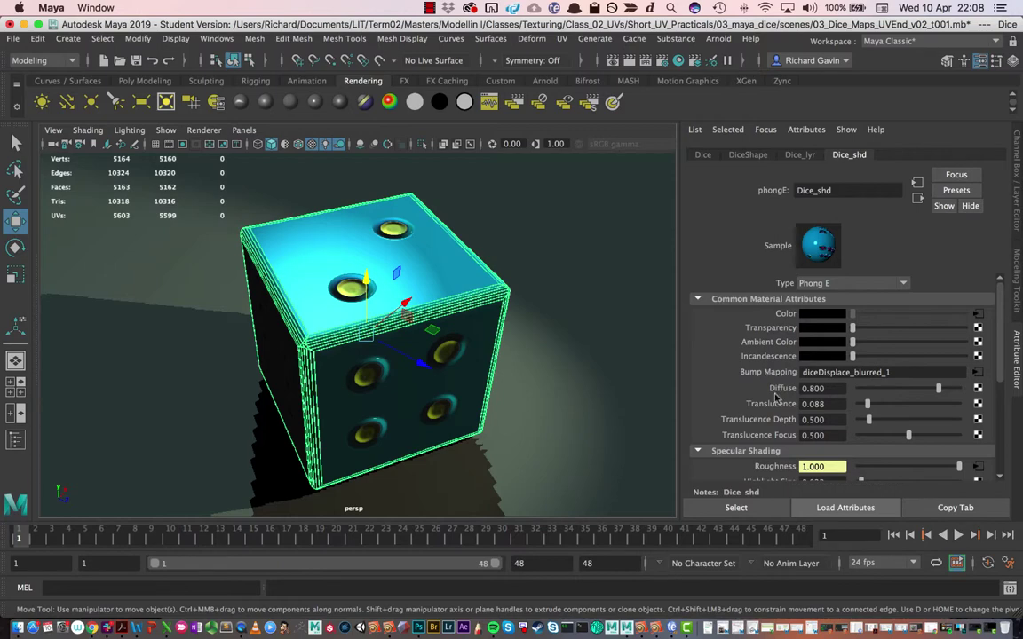
Step: Open the bump2d node feeding the Dice_shd material's Bump Mapping, set its Bump Depth to 0.298 and check the dents around the dots
alt+drag(468, 285, 195, 257)
scroll(302, 268, up, 3)
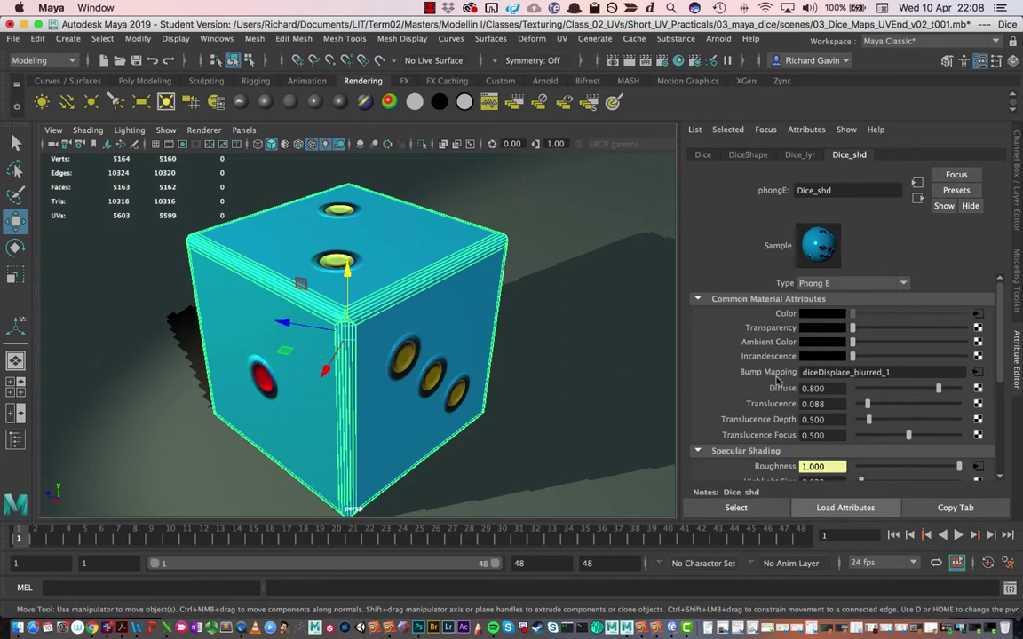
click(853, 373)
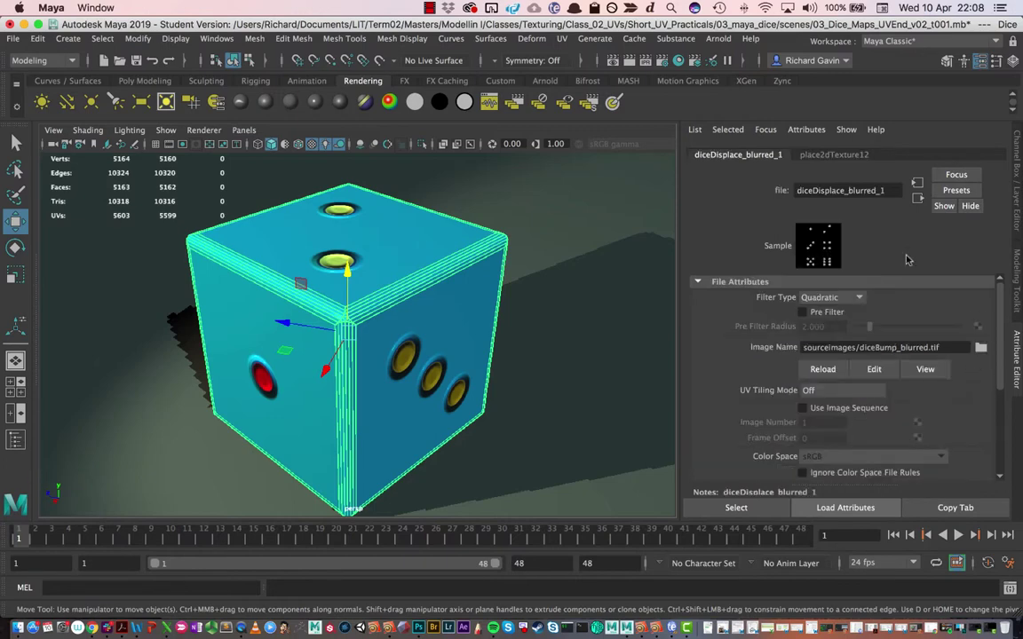
click(917, 197)
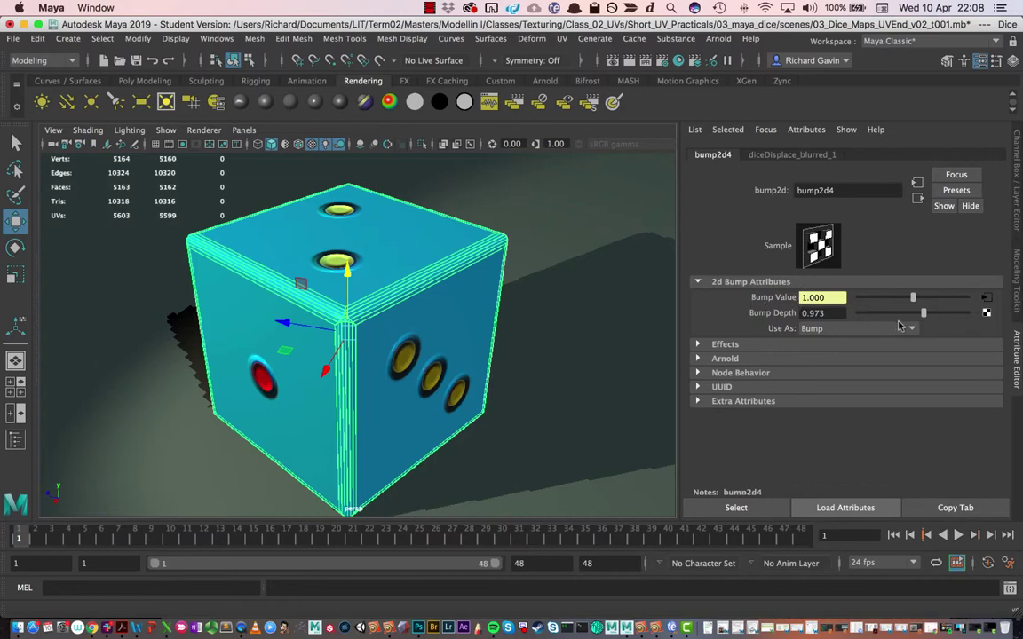
mouse_move(924, 314)
mouse_down()
mouse_move(906, 317)
mouse_move(915, 320)
mouse_up()
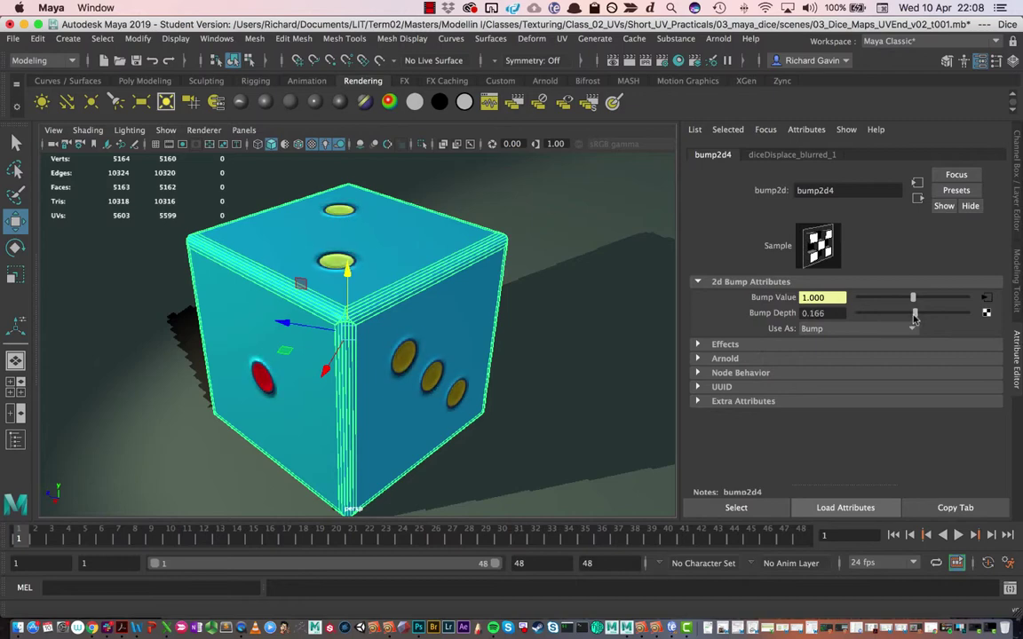
drag(915, 317, 917, 317)
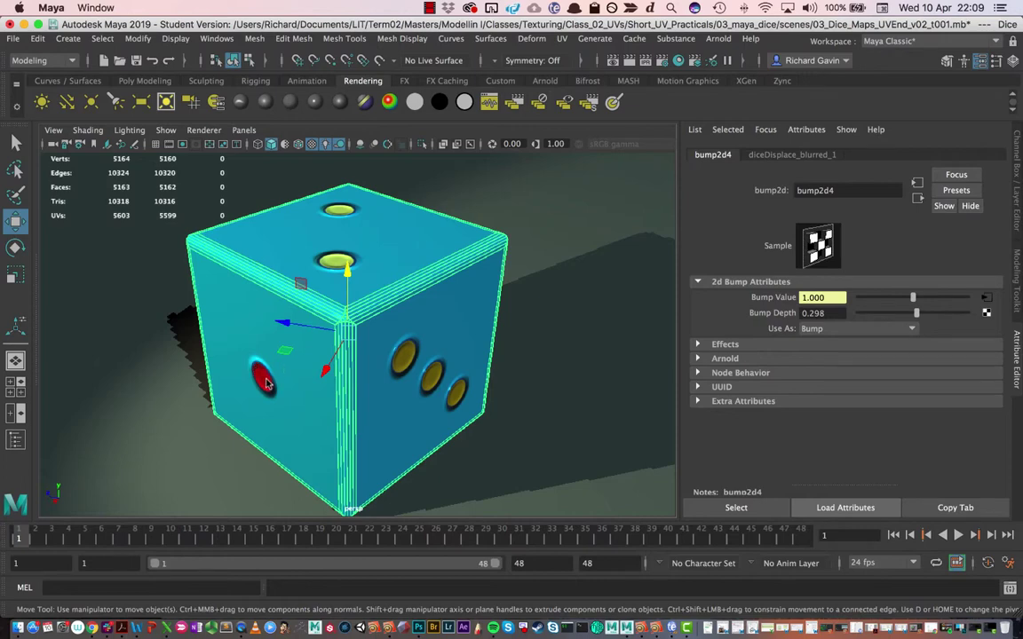
alt+drag(266, 382, 358, 378)
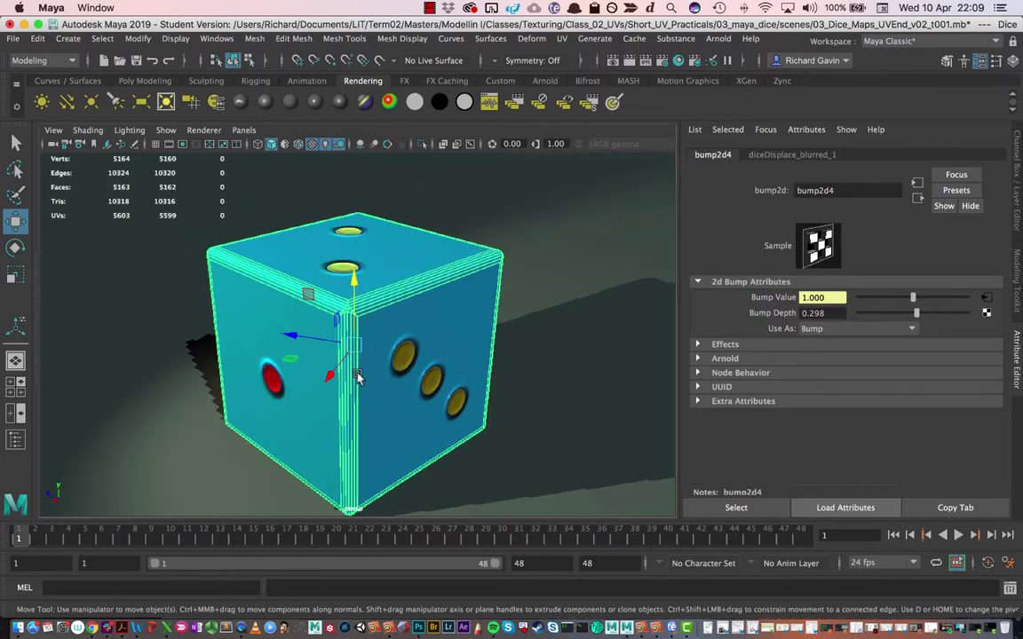